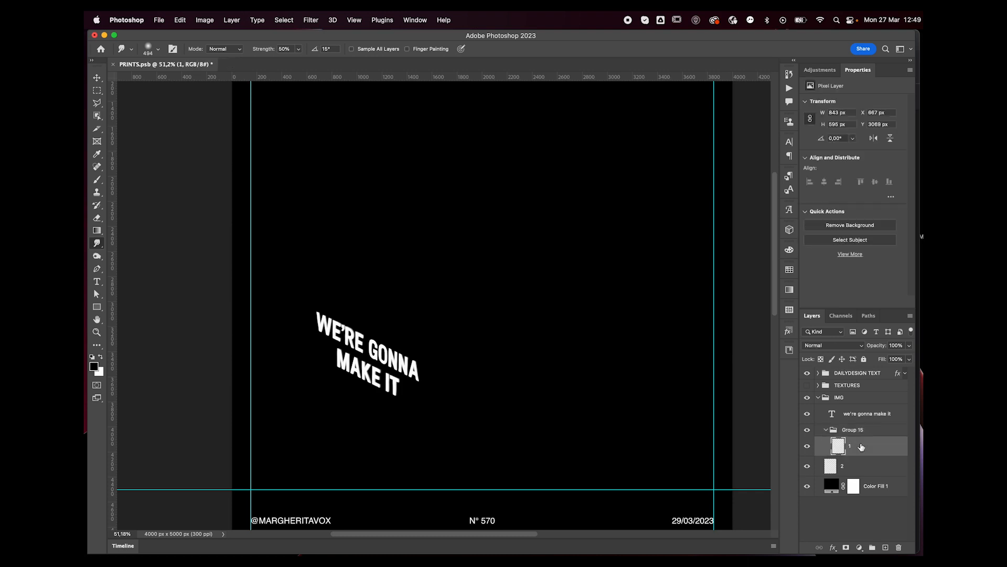
- Smudge the duplicate of layer 1 toward the upper left, and place layer 2 in its own group with a duplicate
{"action": "mouse_move", "coordinate": [441, 360]}
{"action": "left_mouse_down"}
{"action": "mouse_move", "coordinate": [333, 321]}
{"action": "mouse_move", "coordinate": [416, 351]}
{"action": "mouse_move", "coordinate": [426, 341]}
{"action": "mouse_move", "coordinate": [416, 370]}
{"action": "mouse_move", "coordinate": [353, 353]}
{"action": "left_mouse_up"}
{"action": "left_click", "coordinate": [839, 486]}
{"action": "key", "text": "super+g"}
{"action": "key", "text": "super+j"}
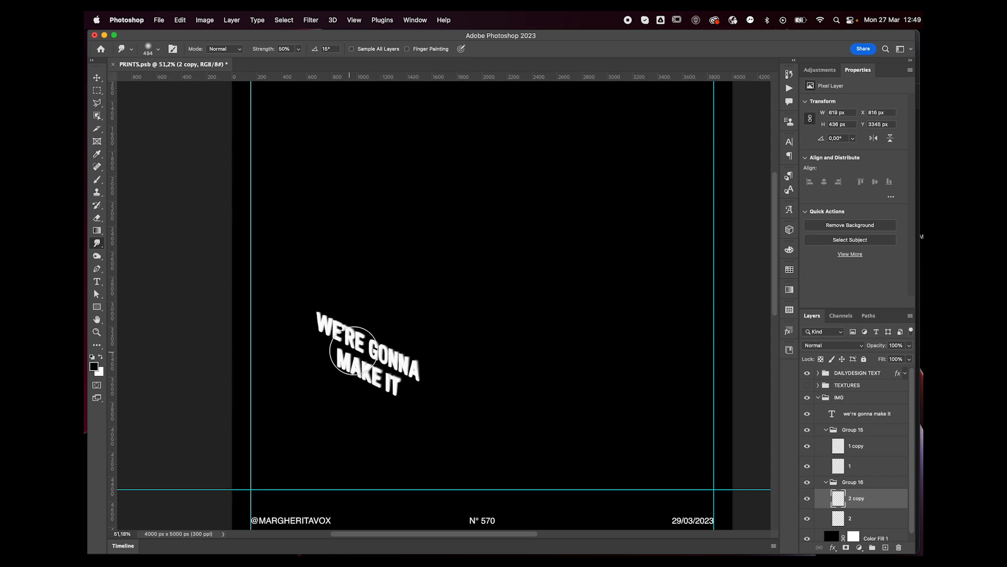
- Duplicate layer 2 copy inside Group 16 and smudge the MAKE IT line toward the upper left
{"action": "scroll", "coordinate": [350, 355], "scroll_direction": "down", "scroll_amount": 3}
{"action": "key", "text": "super+j"}
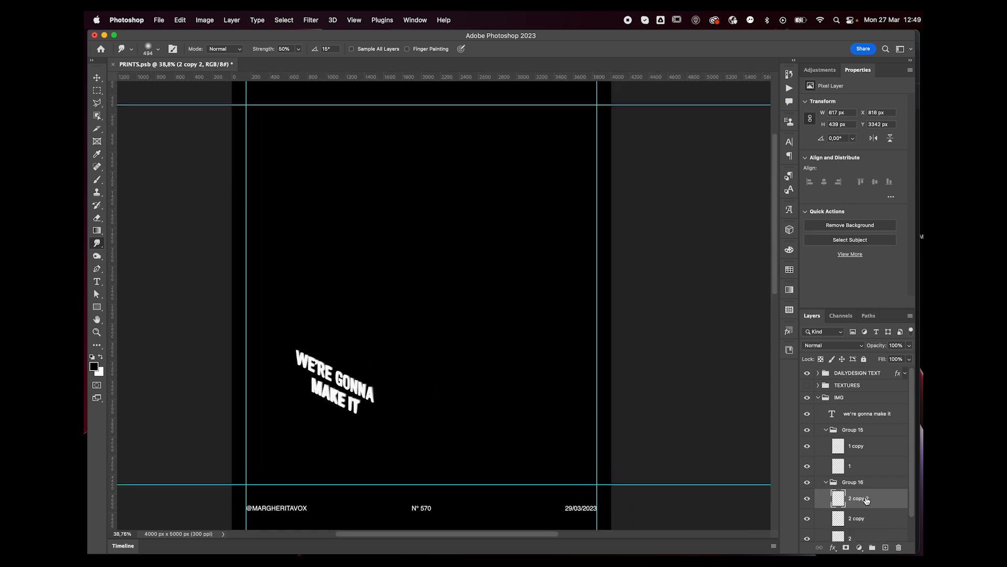
{"action": "scroll", "coordinate": [377, 405], "scroll_direction": "up", "scroll_amount": 5}
{"action": "mouse_move", "coordinate": [373, 438]}
{"action": "left_mouse_down"}
{"action": "mouse_move", "coordinate": [286, 399]}
{"action": "mouse_move", "coordinate": [300, 403]}
{"action": "left_mouse_up"}
- Stack two more duplicates of layer 1 copy in Group 15, smudging the WE'RE GONNA line toward the upper left on each
{"action": "left_click", "coordinate": [856, 445]}
{"action": "key", "text": "super+j"}
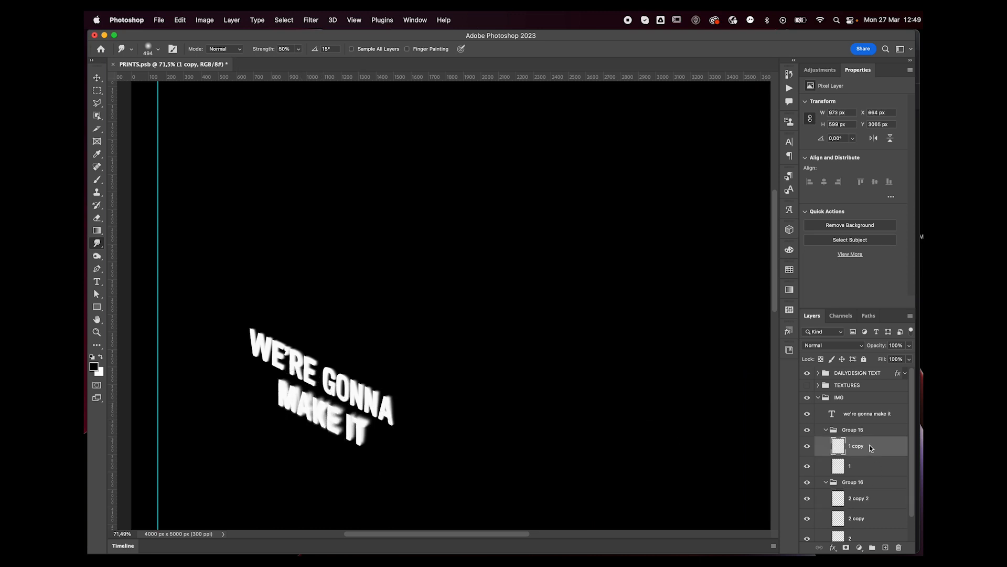
{"action": "left_click_drag", "start_coordinate": [393, 409], "coordinate": [307, 372]}
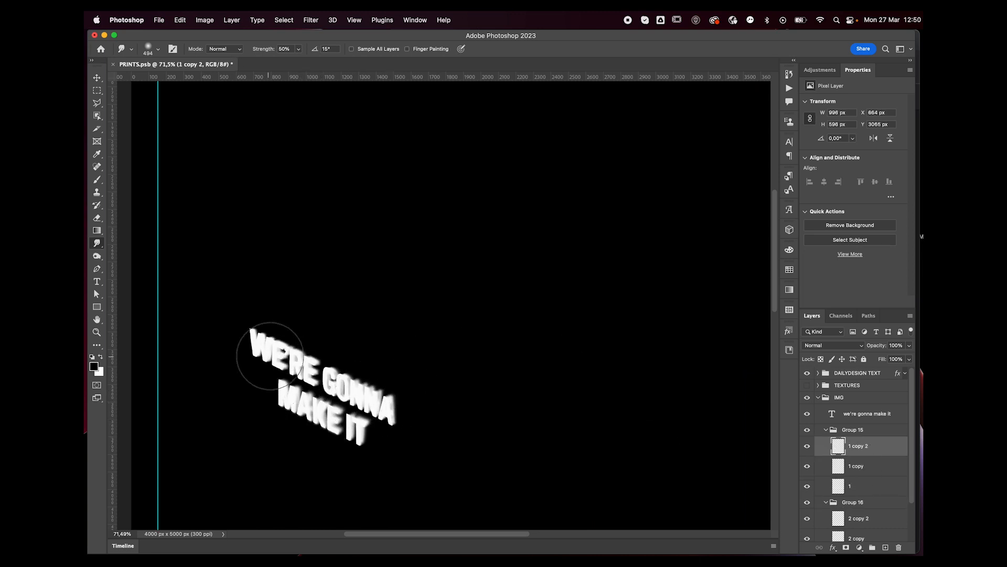
{"action": "key", "text": "super+j"}
{"action": "mouse_move", "coordinate": [399, 416]}
{"action": "left_mouse_down"}
{"action": "mouse_move", "coordinate": [363, 406]}
{"action": "mouse_move", "coordinate": [277, 351]}
{"action": "left_mouse_up"}
- Duplicate the top layer of Group 16 again, smudge the MAKE IT line on it, and collapse the layer groups
{"action": "scroll", "coordinate": [867, 475], "scroll_direction": "down", "scroll_amount": 3}
{"action": "left_click", "coordinate": [867, 475]}
{"action": "key", "text": "super+j"}
{"action": "mouse_move", "coordinate": [351, 430]}
{"action": "left_mouse_down"}
{"action": "mouse_move", "coordinate": [378, 427]}
{"action": "mouse_move", "coordinate": [292, 423]}
{"action": "left_mouse_up"}
{"action": "left_click", "coordinate": [827, 458]}
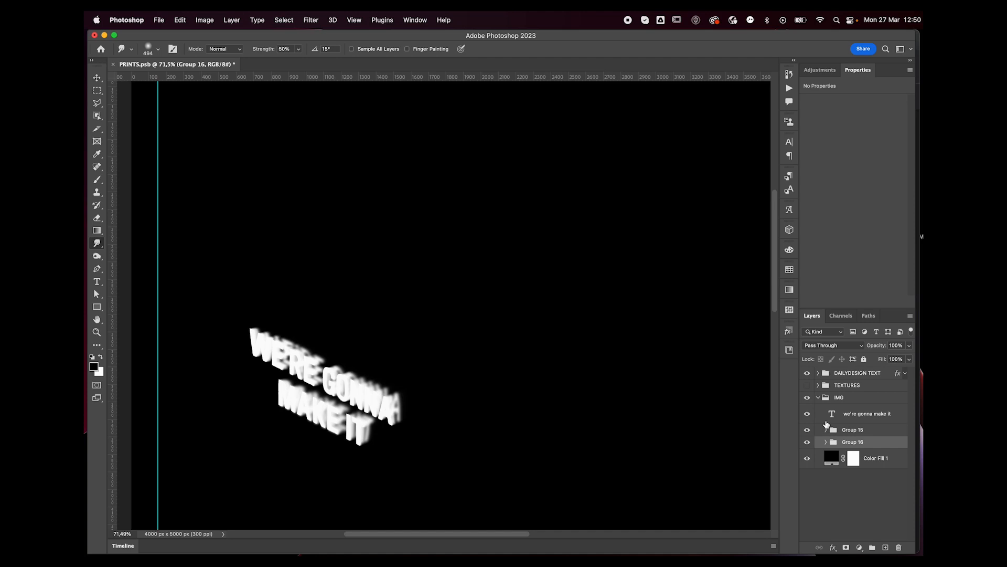
- Duplicate Group 16 and merge the copy into a single layer
{"action": "key", "text": "super+j"}
{"action": "key", "text": "super+e"}
{"action": "left_click", "coordinate": [311, 21]}
{"action": "left_click", "coordinate": [325, 115]}
- Smudge the merged Group 16 copy into a long fading streak extending from MAKE IT toward the upper right
{"action": "left_click_drag", "start_coordinate": [376, 413], "coordinate": [412, 409]}
{"action": "mouse_move", "coordinate": [341, 407]}
{"action": "left_mouse_down"}
{"action": "mouse_move", "coordinate": [497, 355]}
{"action": "mouse_move", "coordinate": [303, 384]}
{"action": "mouse_move", "coordinate": [494, 328]}
{"action": "mouse_move", "coordinate": [477, 346]}
{"action": "left_mouse_up"}
{"action": "scroll", "coordinate": [439, 340], "scroll_direction": "down", "scroll_amount": 5}
{"action": "left_click_drag", "start_coordinate": [402, 357], "coordinate": [528, 331]}
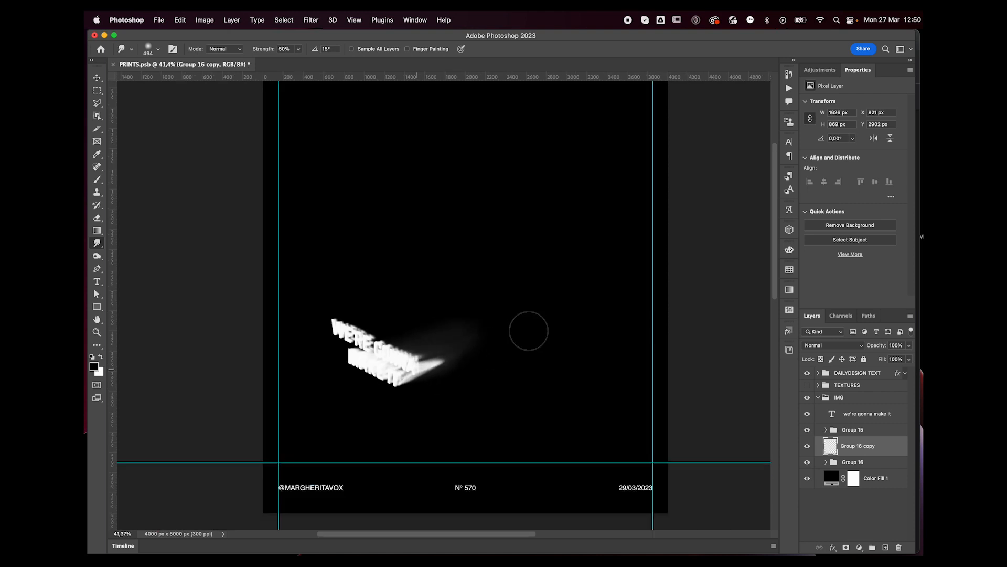
{"action": "left_click_drag", "start_coordinate": [395, 348], "coordinate": [521, 306]}
{"action": "left_click_drag", "start_coordinate": [371, 348], "coordinate": [473, 306]}
{"action": "left_click_drag", "start_coordinate": [351, 356], "coordinate": [321, 372]}
- Duplicate Group 15 and merge the copy into a single layer
{"action": "left_click", "coordinate": [863, 428]}
{"action": "key", "text": "super+j"}
{"action": "key", "text": "super+e"}
- Smudge the merged Group 15 copy into long fading streaks extending from WE'RE GONNA toward the upper right
{"action": "left_click_drag", "start_coordinate": [419, 359], "coordinate": [476, 331]}
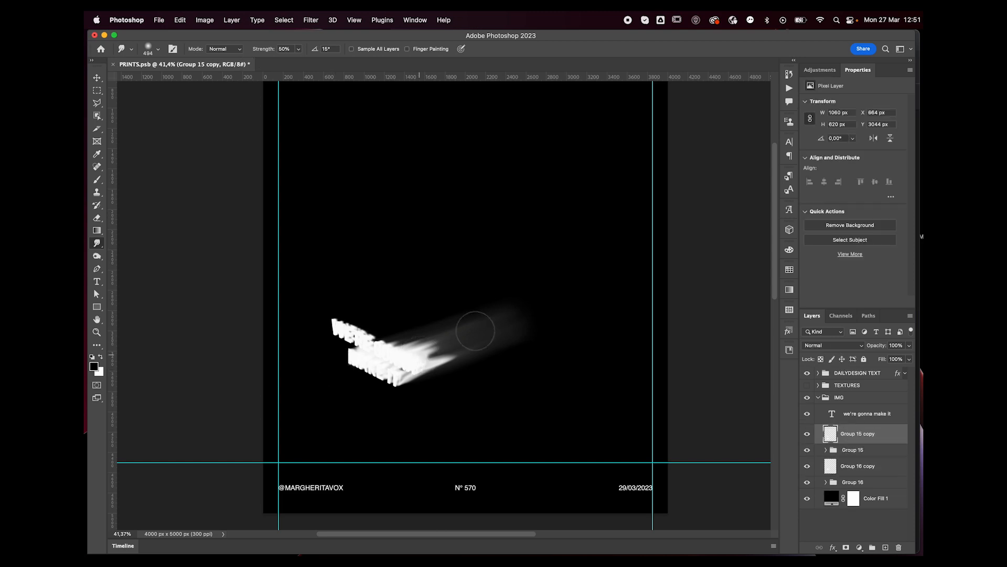
{"action": "left_click_drag", "start_coordinate": [383, 332], "coordinate": [499, 297]}
{"action": "left_click_drag", "start_coordinate": [368, 324], "coordinate": [519, 274]}
{"action": "mouse_move", "coordinate": [375, 335]}
{"action": "left_mouse_down"}
{"action": "mouse_move", "coordinate": [519, 290]}
{"action": "mouse_move", "coordinate": [403, 332]}
{"action": "mouse_move", "coordinate": [461, 324]}
{"action": "mouse_move", "coordinate": [384, 338]}
{"action": "mouse_move", "coordinate": [490, 316]}
{"action": "mouse_move", "coordinate": [522, 261]}
{"action": "left_mouse_up"}
{"action": "left_click_drag", "start_coordinate": [399, 326], "coordinate": [521, 285]}
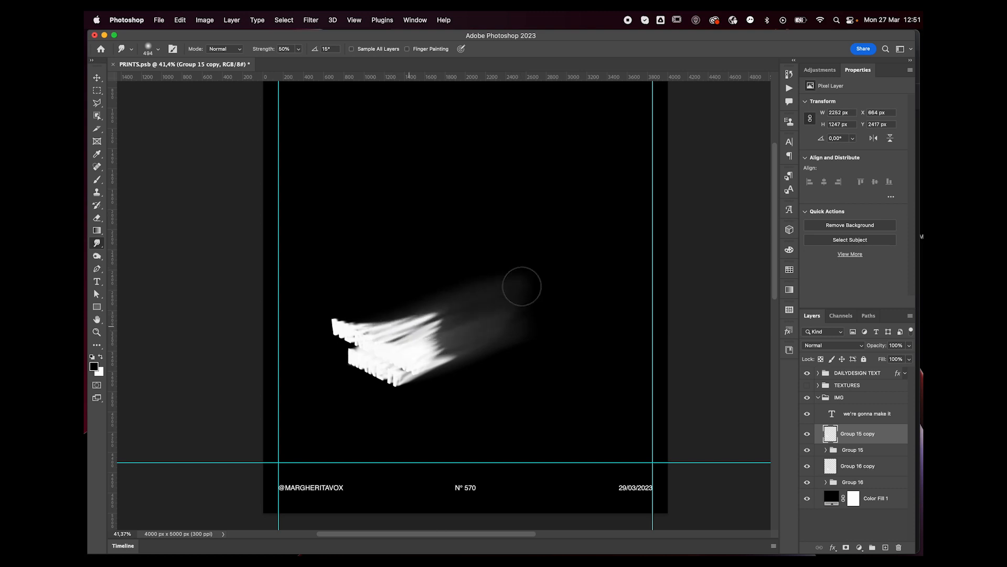
{"action": "mouse_move", "coordinate": [378, 309]}
{"action": "left_mouse_down"}
{"action": "mouse_move", "coordinate": [433, 285]}
{"action": "mouse_move", "coordinate": [352, 316]}
{"action": "mouse_move", "coordinate": [500, 270]}
{"action": "left_mouse_up"}
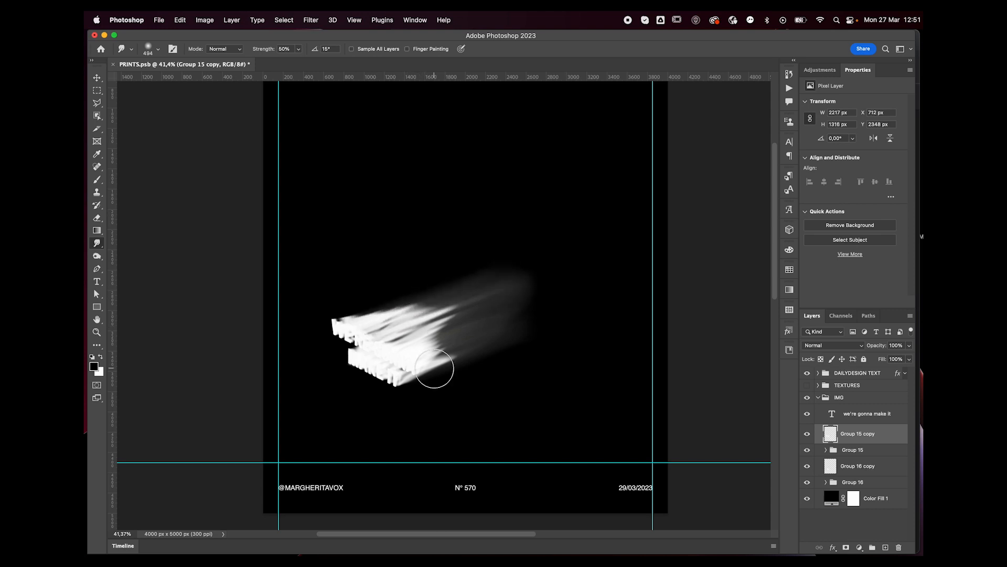
- Load the Group 15 copy layer's pixels as a selection, apply a Gaussian Blur with a radius of 20 pixels, and deselect
{"action": "key", "text": "v"}
{"action": "left_click", "coordinate": [312, 20]}
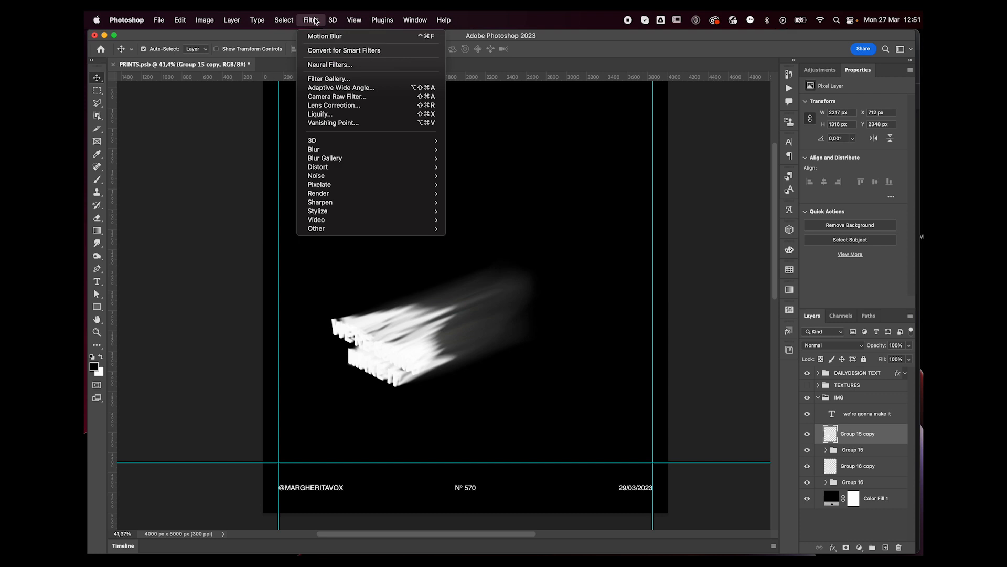
{"action": "left_click", "coordinate": [315, 21]}
{"action": "left_click", "coordinate": [830, 433], "text": "super"}
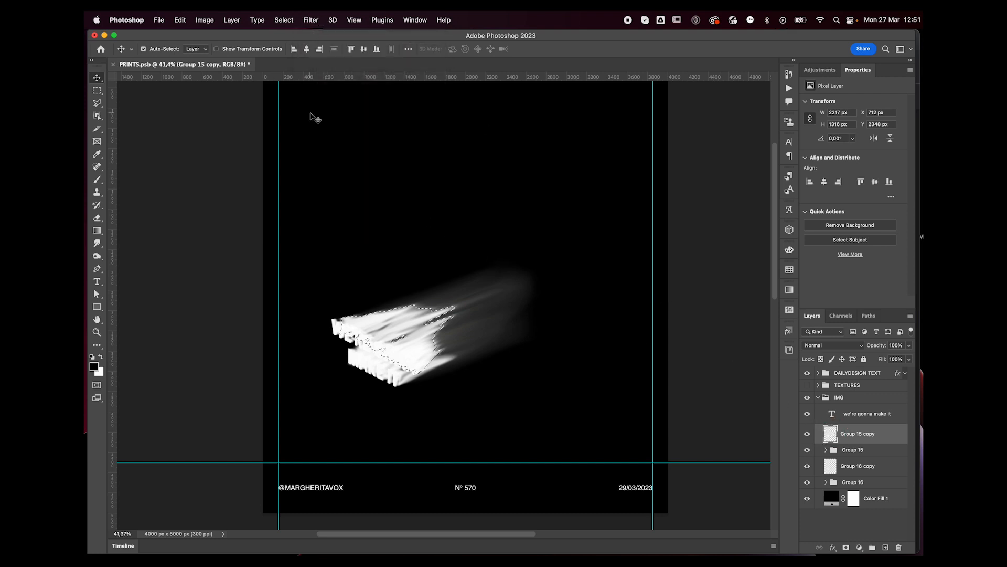
{"action": "left_click", "coordinate": [315, 16]}
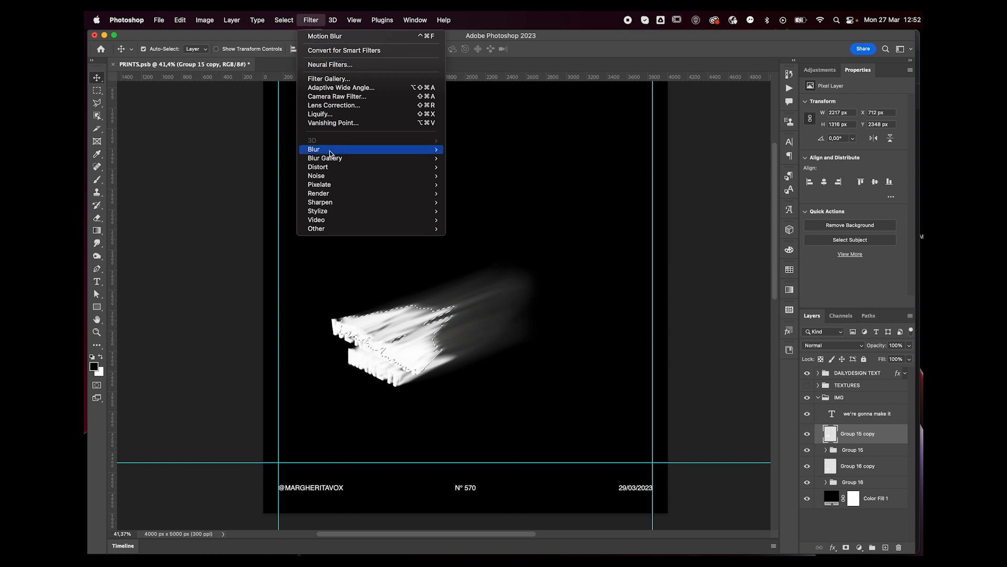
{"action": "mouse_move", "coordinate": [336, 150]}
{"action": "left_click", "coordinate": [493, 185]}
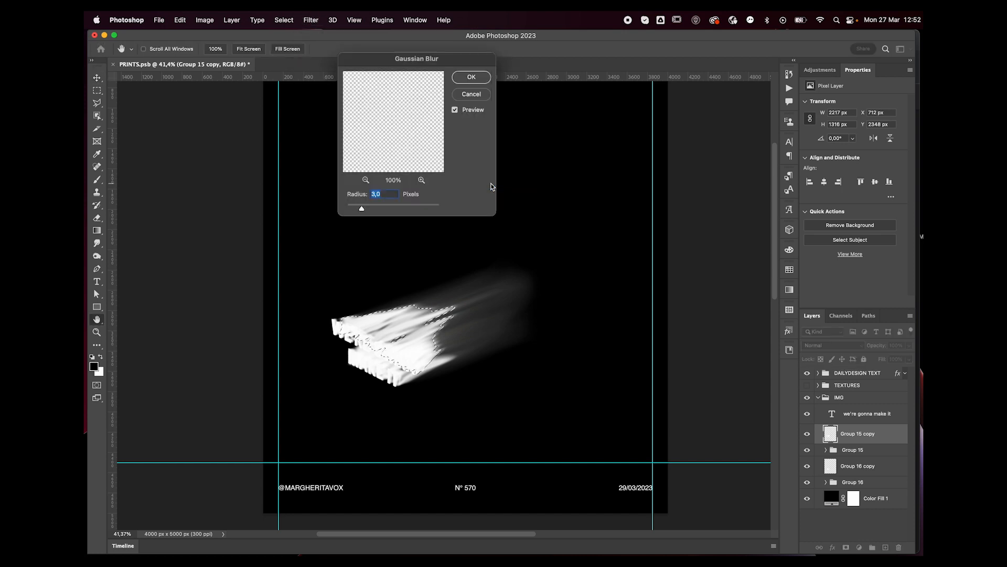
{"action": "key", "text": "Up"}
{"action": "key", "text": "Up"}
{"action": "key", "text": "Up"}
{"action": "key", "text": "Up"}
{"action": "key", "text": "Up"}
{"action": "key", "text": "Up"}
{"action": "key", "text": "Up"}
{"action": "key", "text": "Up"}
{"action": "key", "text": "Up"}
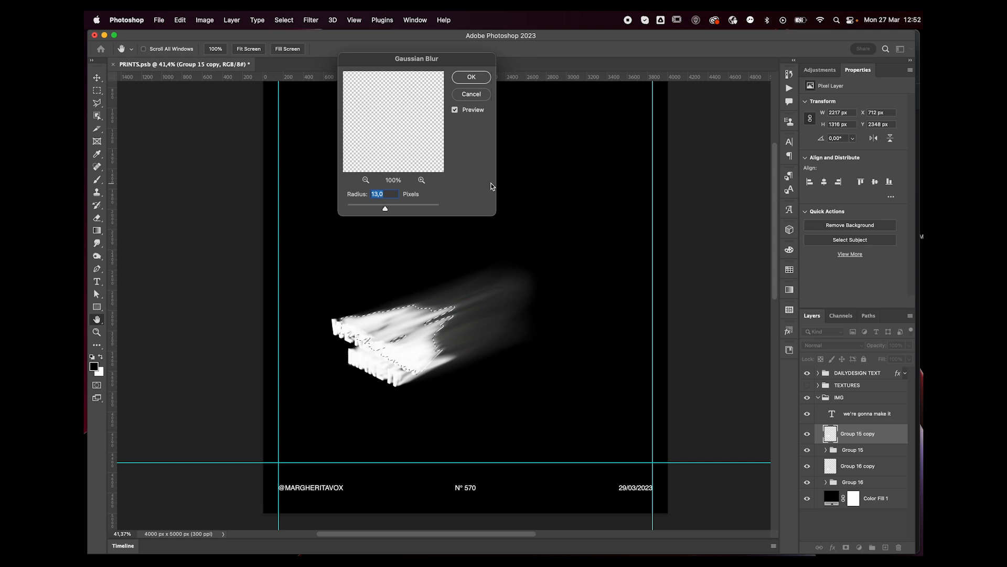
{"action": "key", "text": "Up"}
{"action": "key", "text": "Up"}
{"action": "key", "text": "Up"}
{"action": "key", "text": "Up"}
{"action": "key", "text": "Up"}
{"action": "key", "text": "Up"}
{"action": "key", "text": "Up"}
{"action": "key", "text": "Up"}
{"action": "key", "text": "Up"}
{"action": "key", "text": "Up"}
{"action": "key", "text": "Up"}
{"action": "key", "text": "Up"}
{"action": "type", "text": "20"}
{"action": "key", "text": "Return"}
{"action": "key", "text": "super+d"}
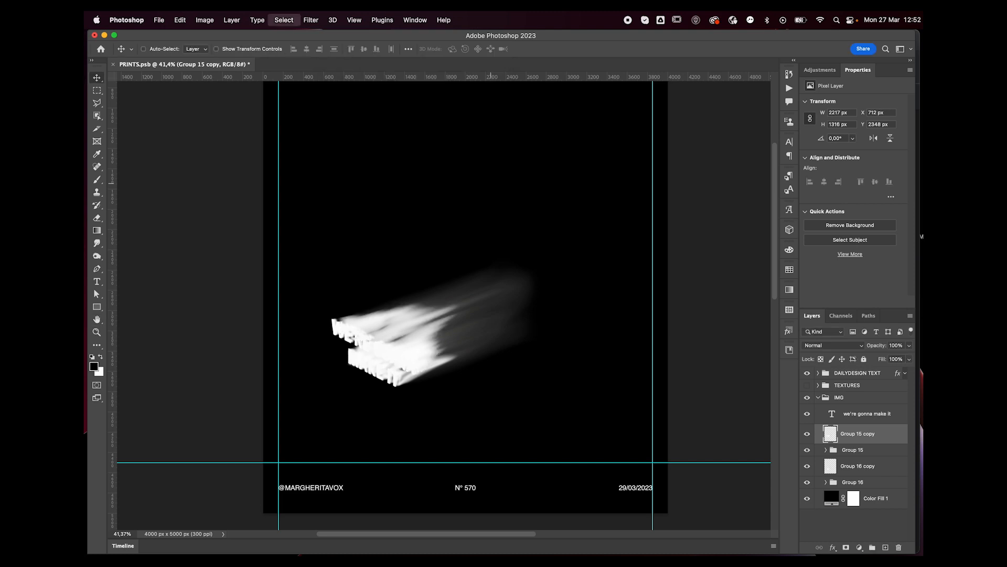
- Load the Group 16 copy layer's pixels as a selection, reapply the last Gaussian Blur to it, and deselect
{"action": "left_click", "coordinate": [863, 467]}
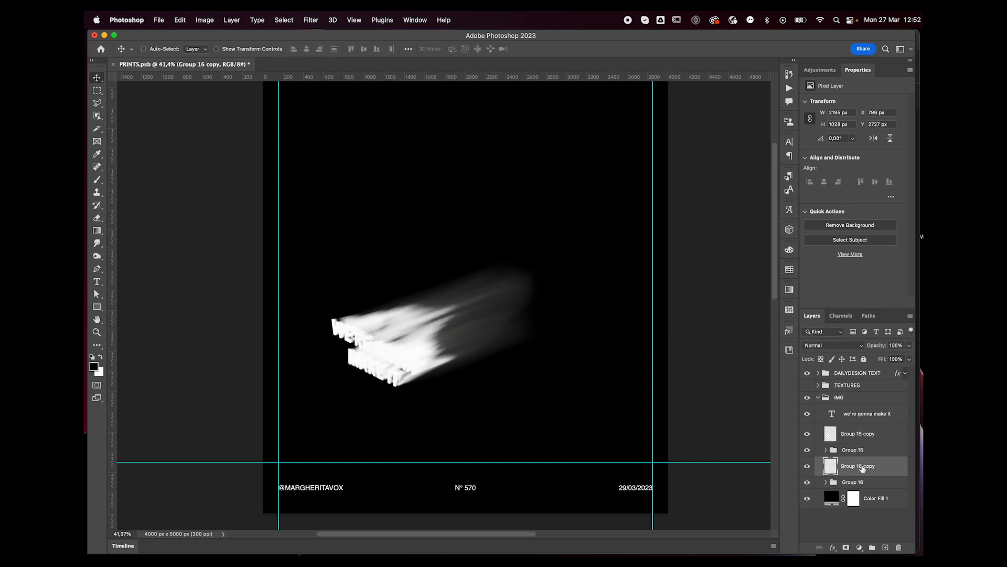
{"action": "left_click", "coordinate": [831, 465], "text": "super"}
{"action": "left_click", "coordinate": [315, 20]}
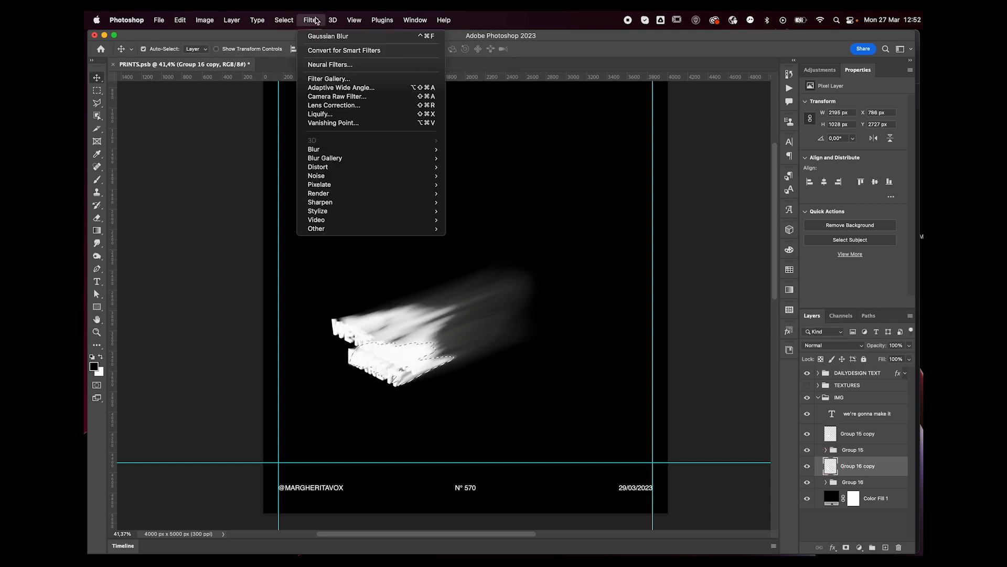
{"action": "left_click", "coordinate": [319, 33]}
{"action": "key", "text": "super+d"}
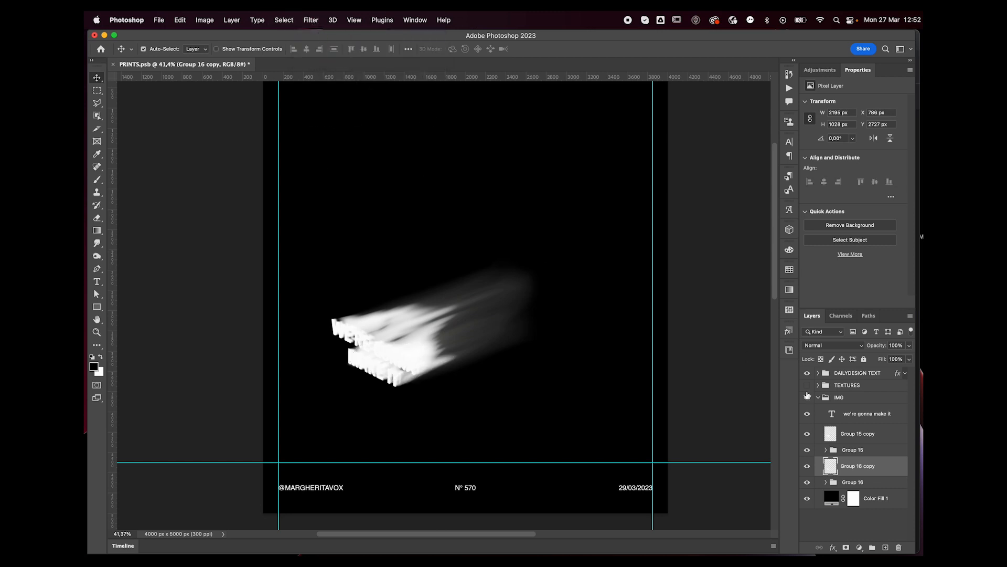
- Set the blend mode of the "we're gonna make it" text layer to Difference
{"action": "left_click", "coordinate": [857, 415]}
{"action": "left_click", "coordinate": [834, 346]}
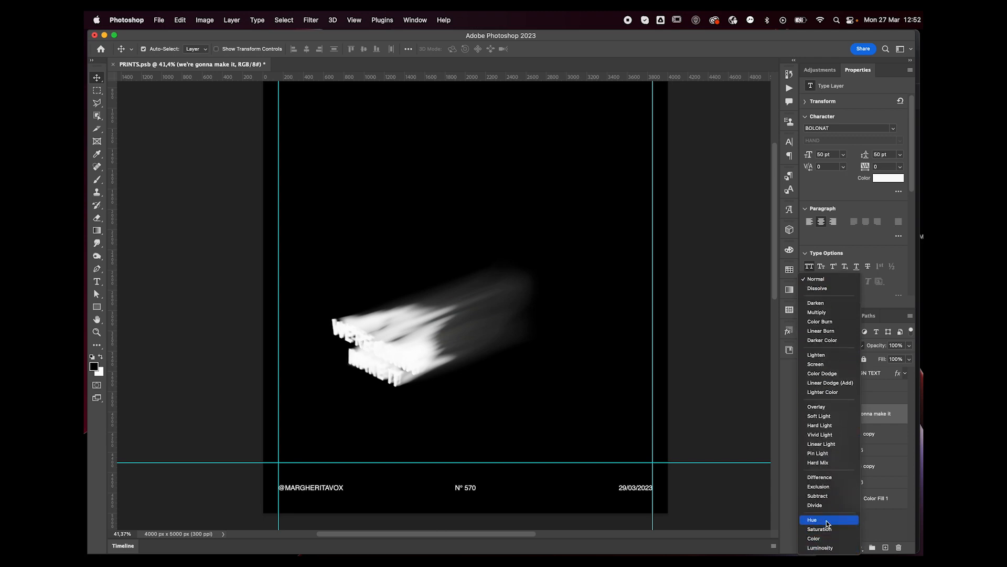
{"action": "left_click", "coordinate": [829, 478]}
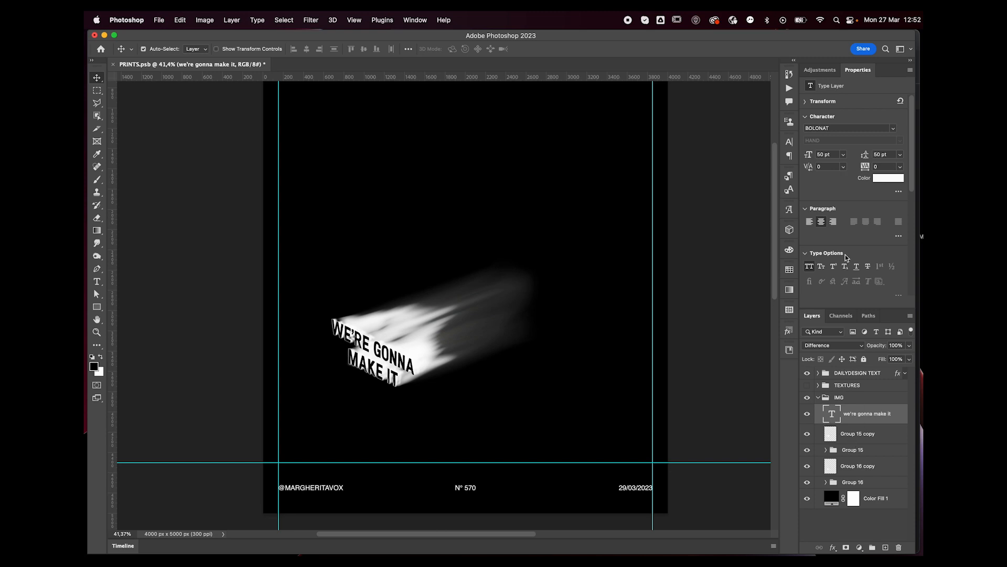
- Add a Gradient Map adjustment above the text, with color stops running from black through purple, green, pink and orange to cyan
{"action": "left_click", "coordinate": [822, 70]}
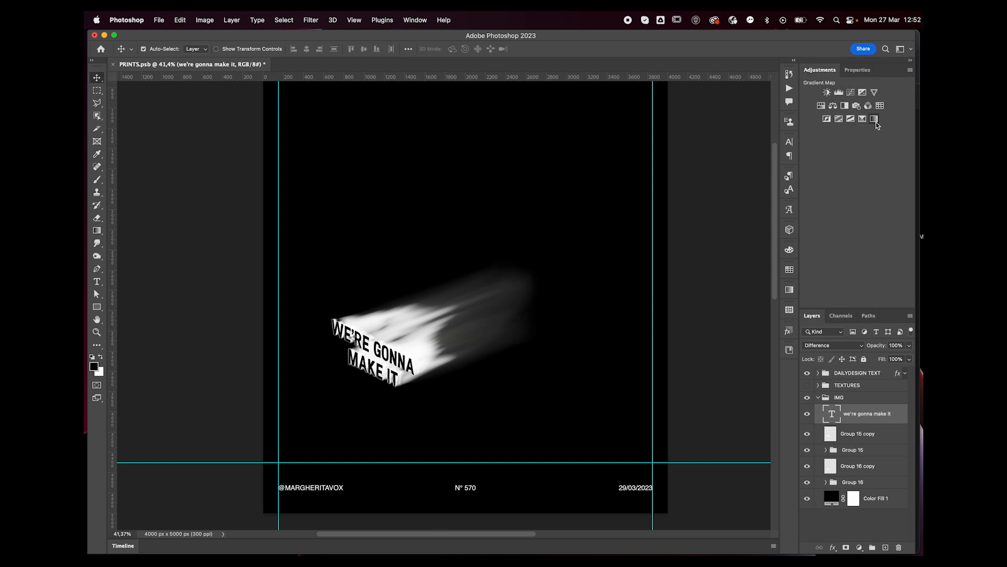
{"action": "left_click", "coordinate": [875, 120]}
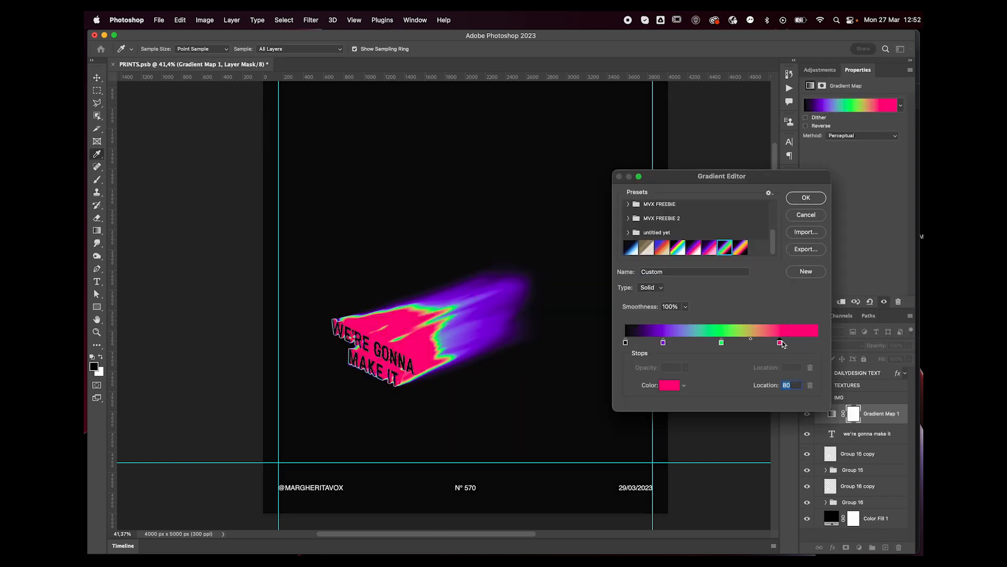
{"action": "double_click", "coordinate": [817, 342]}
{"action": "left_click_drag", "start_coordinate": [469, 68], "coordinate": [469, 172]}
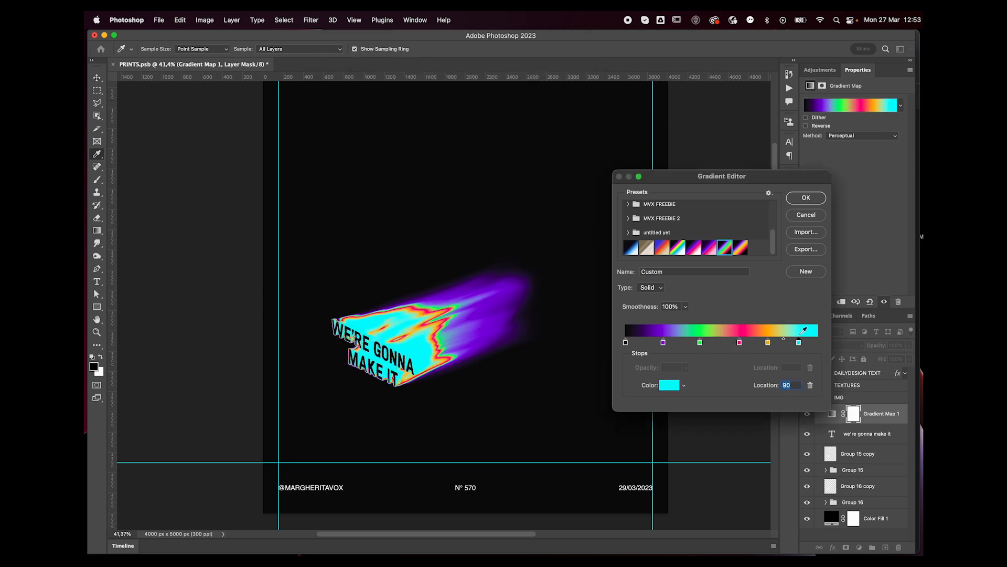
- Make the gradient's end stop white and respace the intermediate color stops along the gradient
{"action": "left_click", "coordinate": [740, 342]}
{"action": "left_click", "coordinate": [699, 342]}
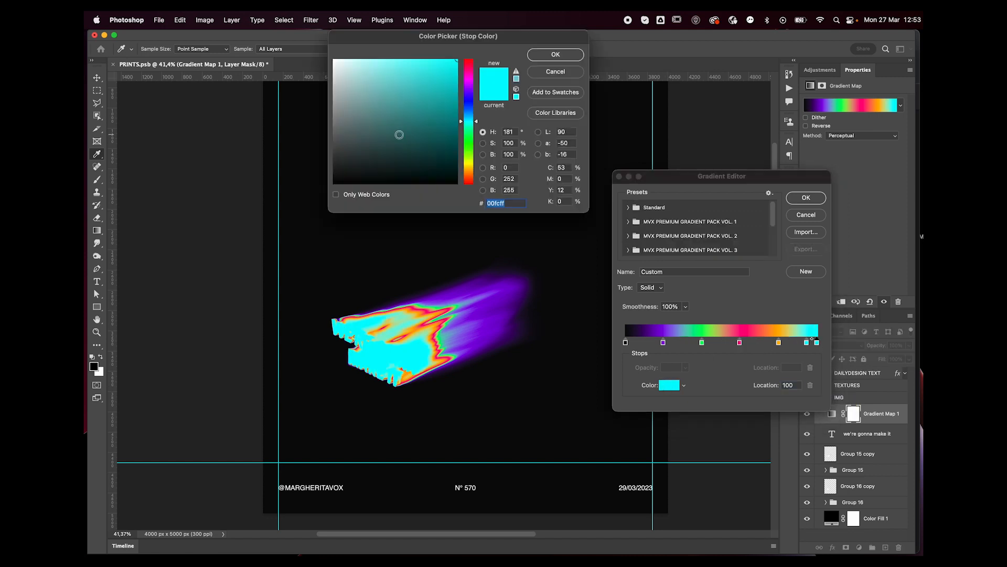
{"action": "left_click", "coordinate": [334, 61]}
{"action": "left_click", "coordinate": [548, 60]}
{"action": "left_click_drag", "start_coordinate": [779, 343], "coordinate": [731, 343]}
{"action": "mouse_move", "coordinate": [702, 342]}
{"action": "left_mouse_down"}
{"action": "mouse_move", "coordinate": [690, 343]}
{"action": "mouse_move", "coordinate": [720, 342]}
{"action": "left_mouse_up"}
{"action": "mouse_move", "coordinate": [806, 342]}
{"action": "left_mouse_down"}
{"action": "mouse_move", "coordinate": [748, 342]}
{"action": "mouse_move", "coordinate": [799, 342]}
{"action": "left_mouse_up"}
- Color the stop just before the white end purple, place it at location 91, and accept the gradient
{"action": "left_click", "coordinate": [803, 342]}
{"action": "double_click", "coordinate": [799, 342]}
{"action": "left_click_drag", "start_coordinate": [469, 131], "coordinate": [470, 199]}
{"action": "left_click", "coordinate": [547, 58]}
{"action": "left_click_drag", "start_coordinate": [799, 342], "coordinate": [800, 344]}
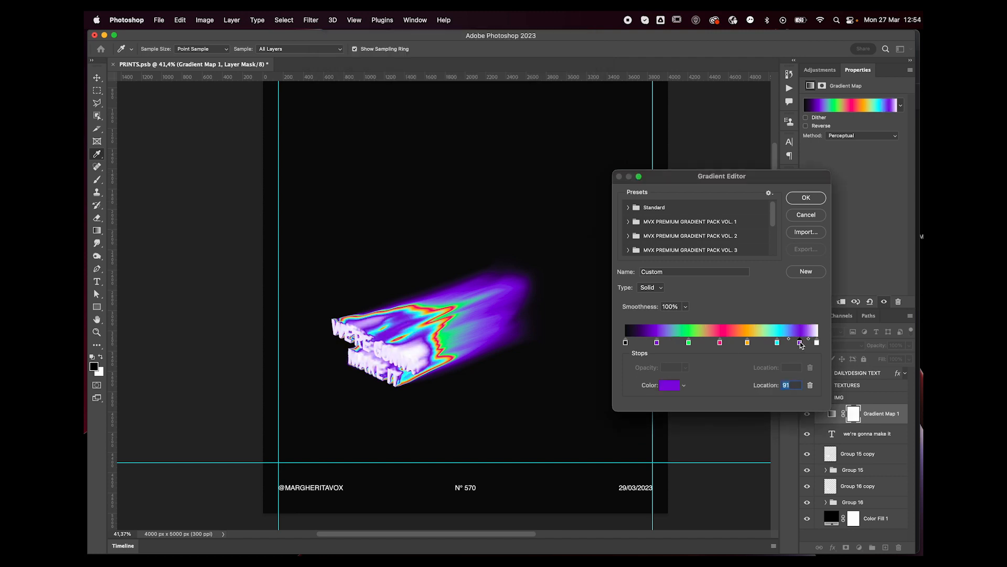
{"action": "left_click", "coordinate": [806, 198]}
- Duplicate the text layer above the Gradient Map, and change the gradient's last two stops to green and pink
{"action": "left_click_drag", "start_coordinate": [862, 434], "coordinate": [862, 411], "text": "alt"}
{"action": "left_click", "coordinate": [869, 431]}
{"action": "left_click", "coordinate": [851, 105]}
{"action": "left_click_drag", "start_coordinate": [800, 343], "coordinate": [817, 362]}
{"action": "left_click", "coordinate": [688, 342]}
{"action": "left_click", "coordinate": [802, 344]}
{"action": "left_click", "coordinate": [720, 342]}
{"action": "left_click", "coordinate": [818, 344]}
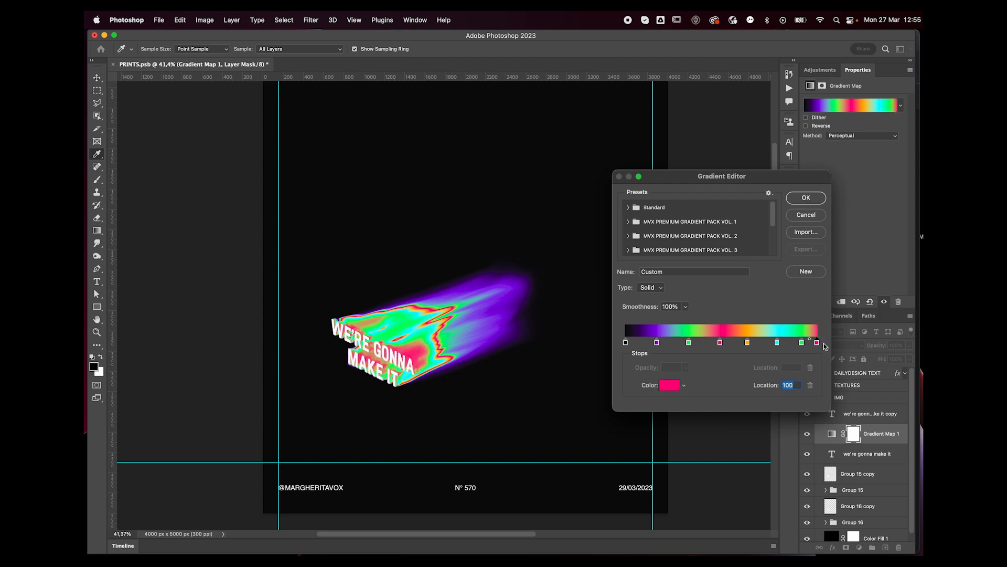
{"action": "left_click", "coordinate": [807, 201]}
{"action": "left_click", "coordinate": [856, 475]}
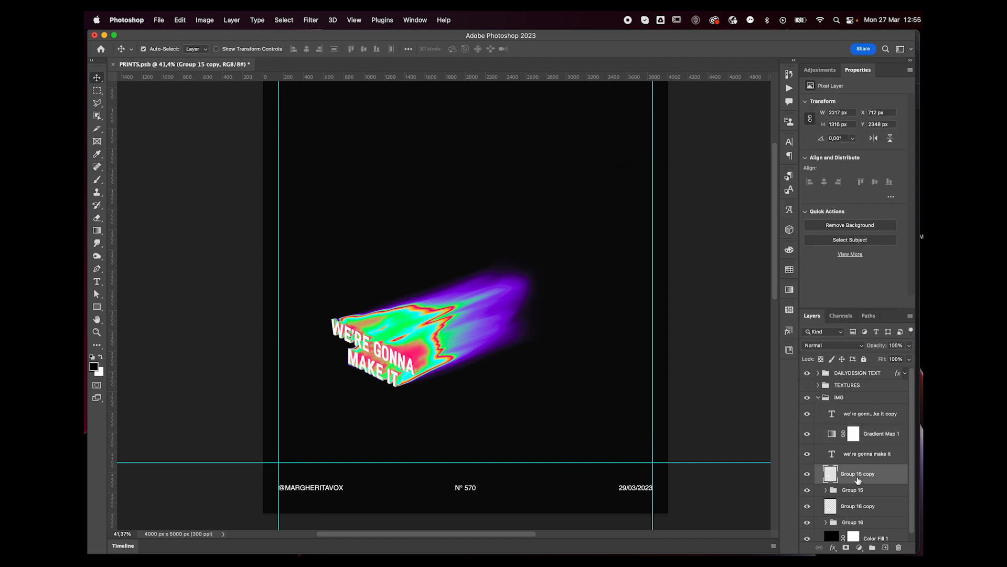
{"action": "key", "text": "super+j"}
{"action": "key", "text": "r"}
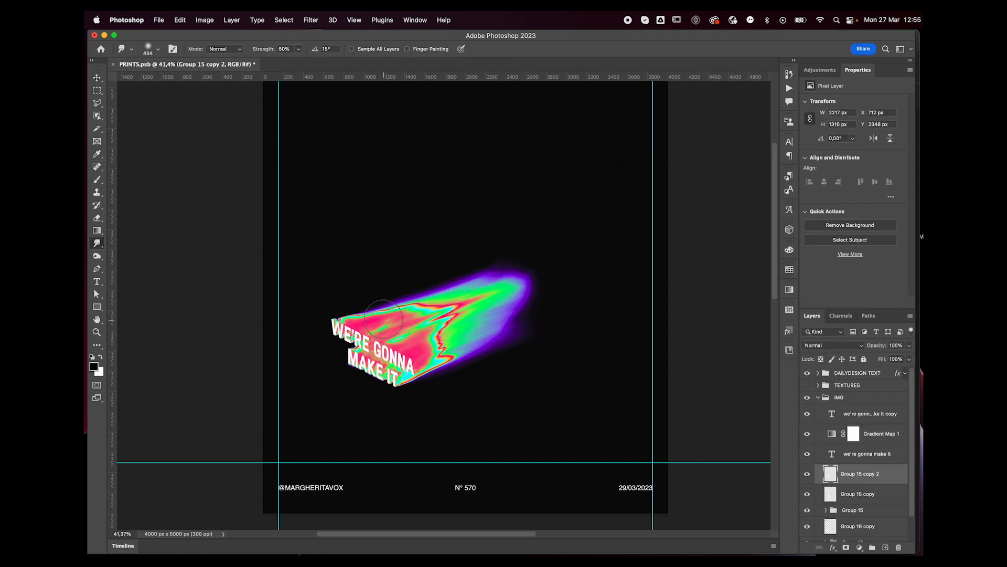
{"action": "key", "text": "super+z"}
- Duplicate Group 15 as a merged layer and smudge its edges slightly outward around WE'RE GONNA
{"action": "left_click", "coordinate": [855, 491]}
{"action": "key", "text": "super+j"}
{"action": "key", "text": "super+e"}
{"action": "left_click_drag", "start_coordinate": [329, 329], "coordinate": [328, 329]}
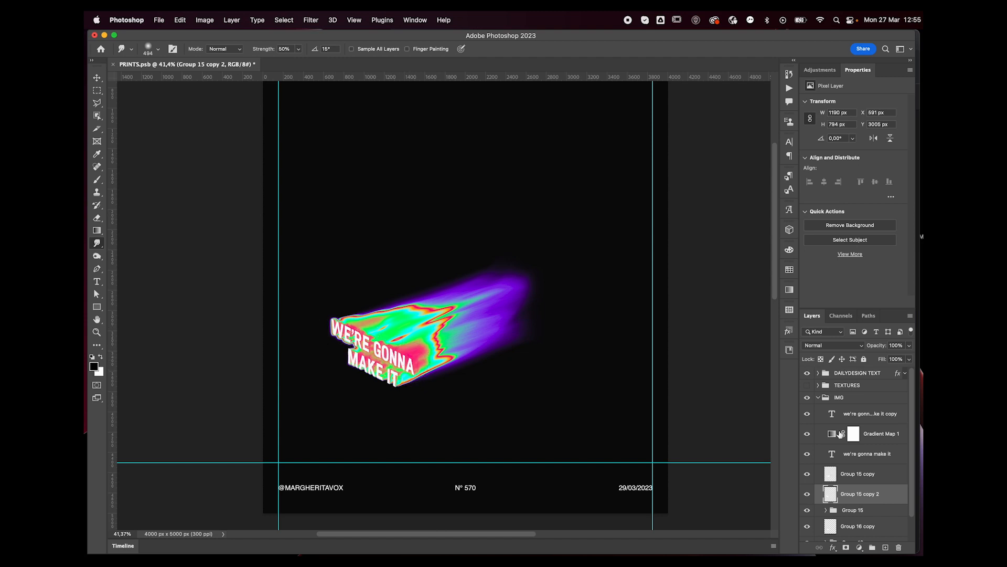
- Duplicate Group 16 and merge the copy into a single layer beneath the Group 16 copy layer
{"action": "scroll", "coordinate": [869, 497], "scroll_direction": "down", "scroll_amount": 3}
{"action": "left_click", "coordinate": [857, 516]}
{"action": "key", "text": "super+j"}
{"action": "key", "text": "super+e"}
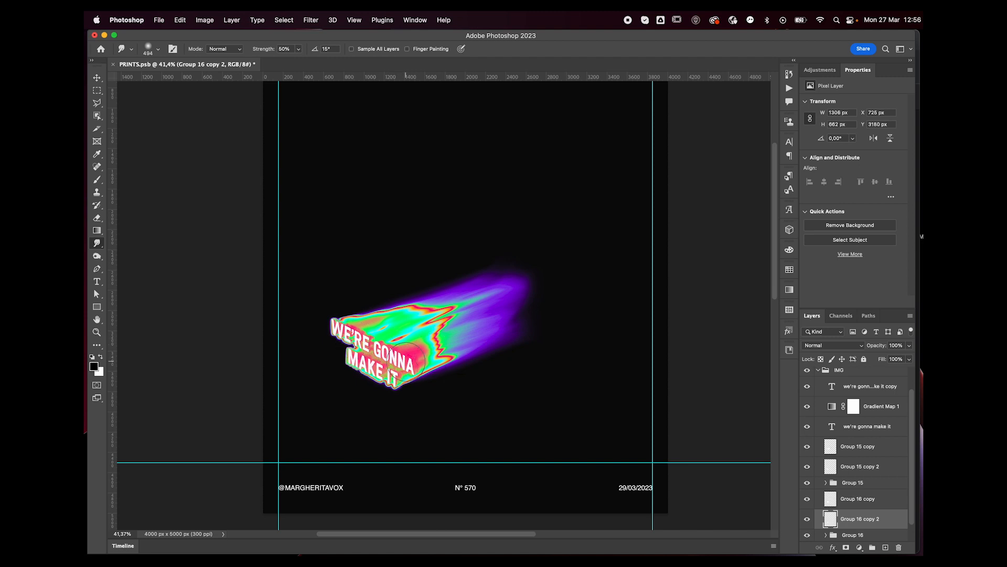
- Smudge the new merged Group 16 layer farther toward the upper right and slightly outward along the lower edge of MAKE IT
{"action": "mouse_move", "coordinate": [437, 345]}
{"action": "left_mouse_down"}
{"action": "mouse_move", "coordinate": [460, 334]}
{"action": "mouse_move", "coordinate": [432, 319]}
{"action": "mouse_move", "coordinate": [584, 251]}
{"action": "left_mouse_up"}
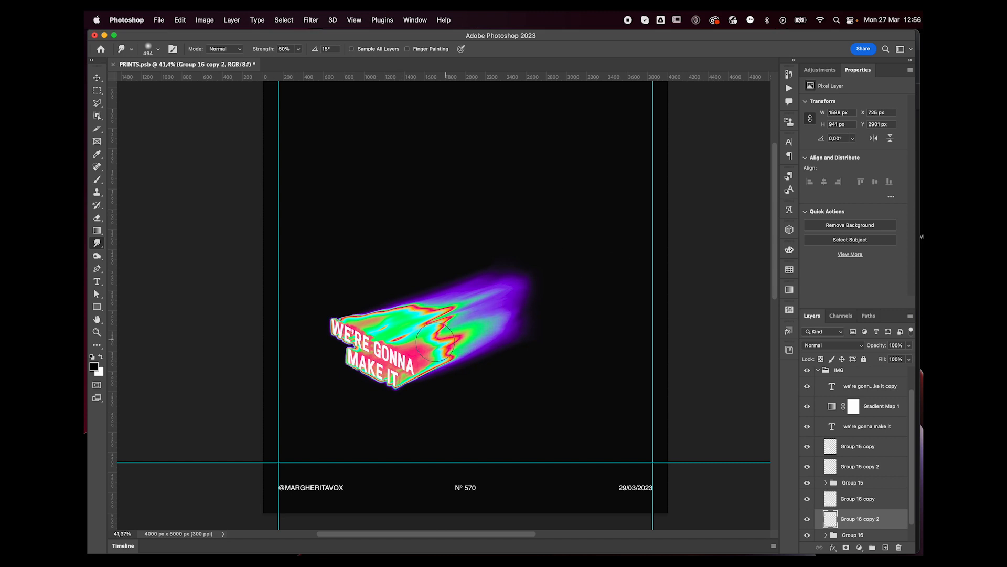
{"action": "left_click_drag", "start_coordinate": [380, 334], "coordinate": [436, 312]}
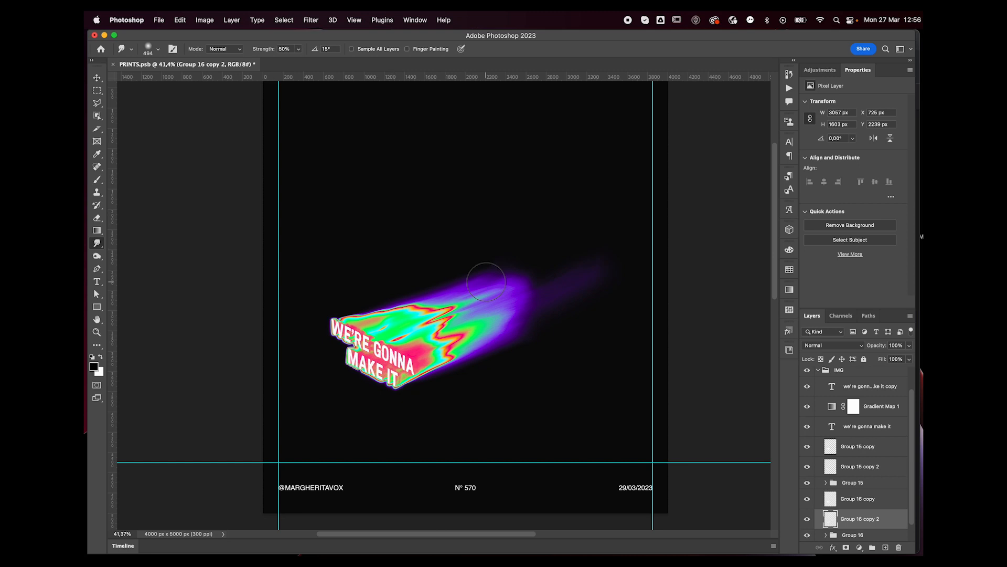
{"action": "left_click_drag", "start_coordinate": [449, 343], "coordinate": [504, 315]}
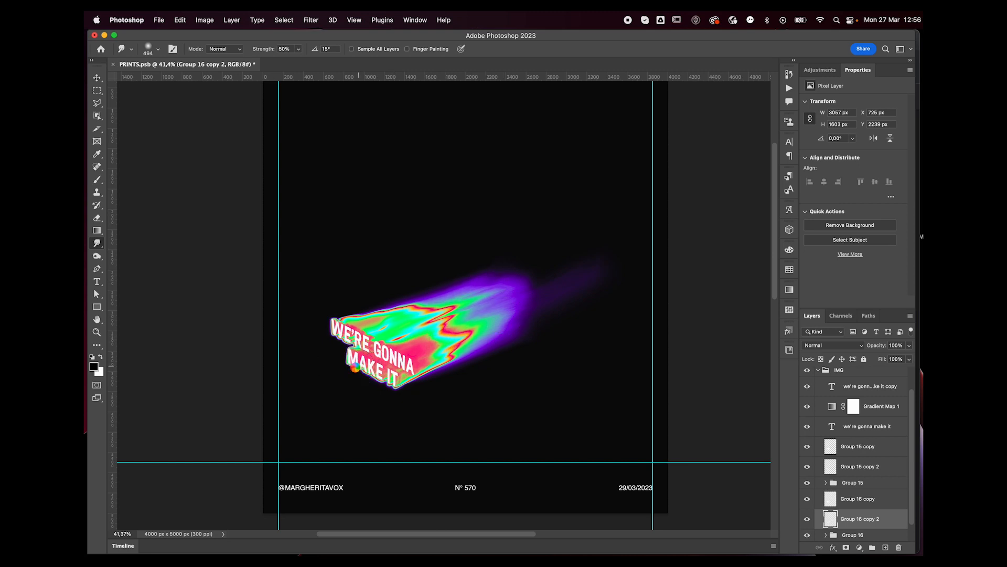
{"action": "left_click_drag", "start_coordinate": [388, 383], "coordinate": [386, 385]}
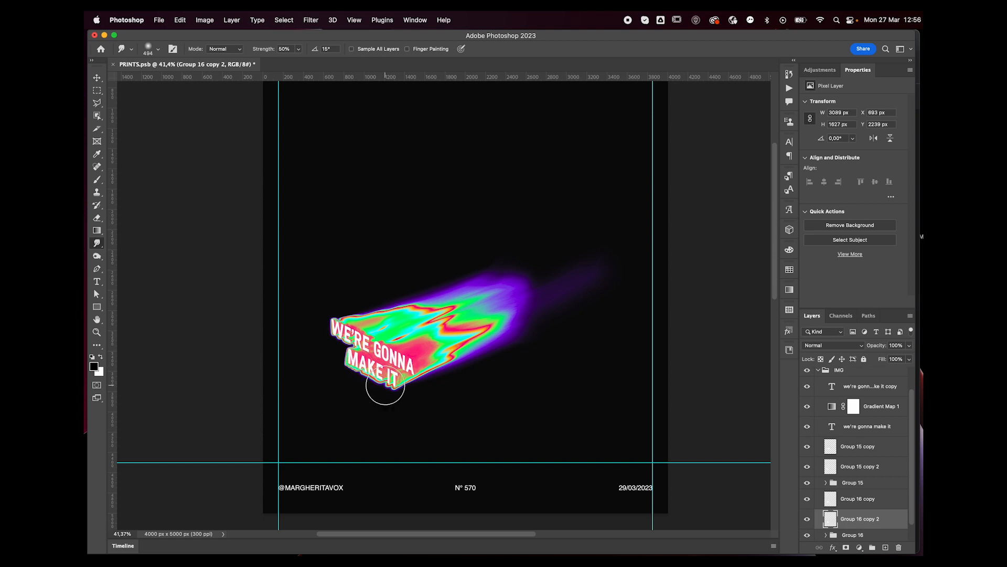
- Smudge the upper colored streaks on the Group 15 copy layer to reshape their flow
{"action": "left_click", "coordinate": [871, 455]}
{"action": "left_click_drag", "start_coordinate": [397, 316], "coordinate": [365, 331]}
{"action": "mouse_move", "coordinate": [495, 306]}
{"action": "left_mouse_down"}
{"action": "mouse_move", "coordinate": [365, 330]}
{"action": "mouse_move", "coordinate": [490, 277]}
{"action": "left_mouse_up"}
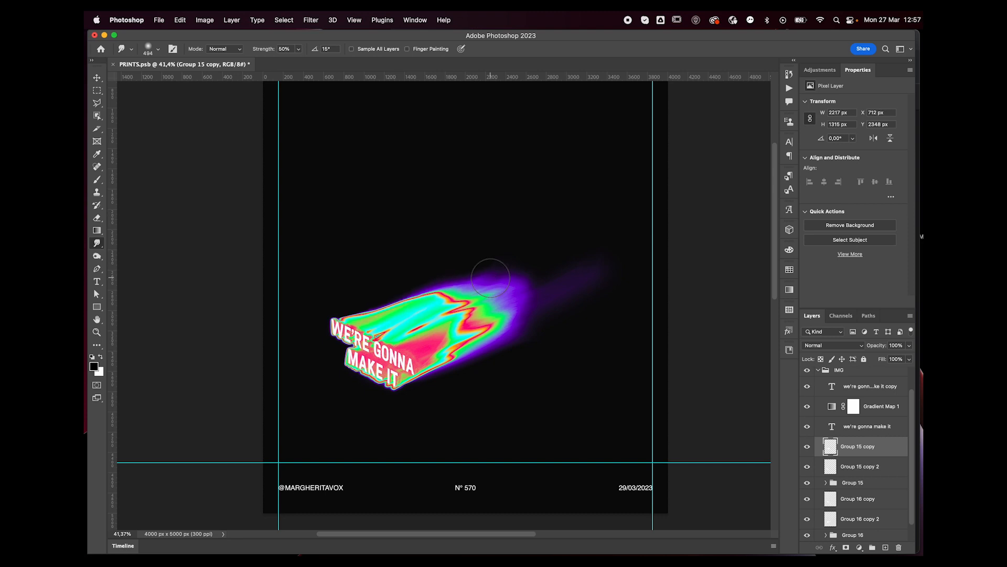
- Smudge the trail on Group 15 copy and Group 15 copy 2 farther toward the upper right, and the MAKE IT edge on Group 16 copy 2
{"action": "mouse_move", "coordinate": [456, 302]}
{"action": "left_mouse_down"}
{"action": "mouse_move", "coordinate": [567, 263]}
{"action": "mouse_move", "coordinate": [480, 267]}
{"action": "mouse_move", "coordinate": [456, 288]}
{"action": "mouse_move", "coordinate": [553, 252]}
{"action": "left_mouse_up"}
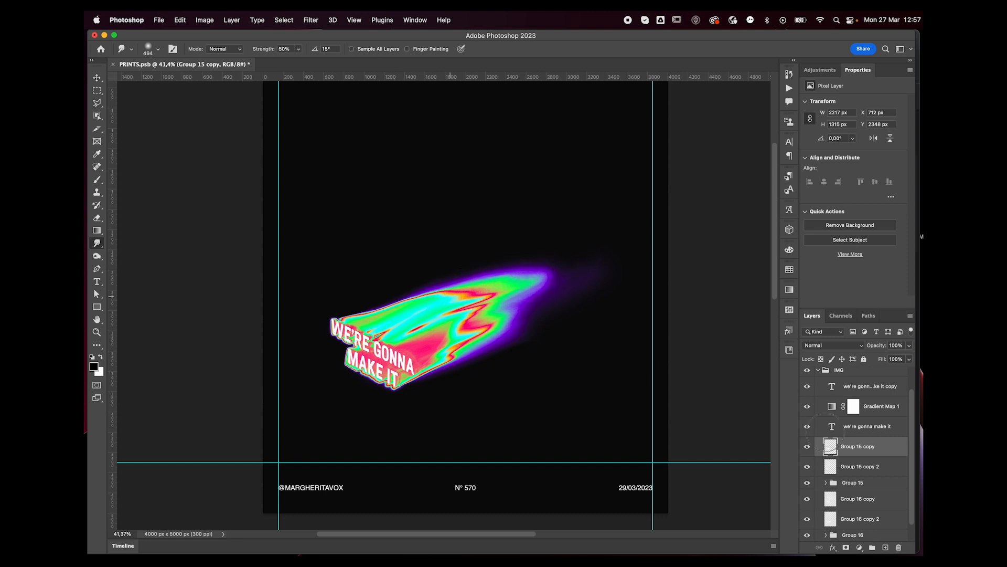
{"action": "left_click", "coordinate": [863, 465]}
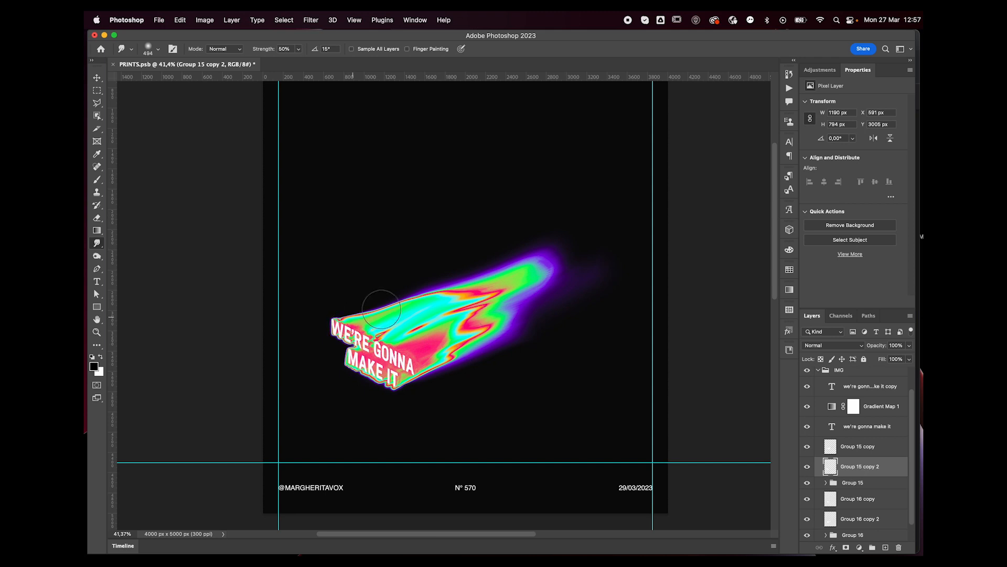
{"action": "mouse_move", "coordinate": [334, 323]}
{"action": "left_mouse_down"}
{"action": "mouse_move", "coordinate": [357, 303]}
{"action": "mouse_move", "coordinate": [431, 280]}
{"action": "mouse_move", "coordinate": [340, 317]}
{"action": "mouse_move", "coordinate": [410, 298]}
{"action": "mouse_move", "coordinate": [354, 320]}
{"action": "left_mouse_up"}
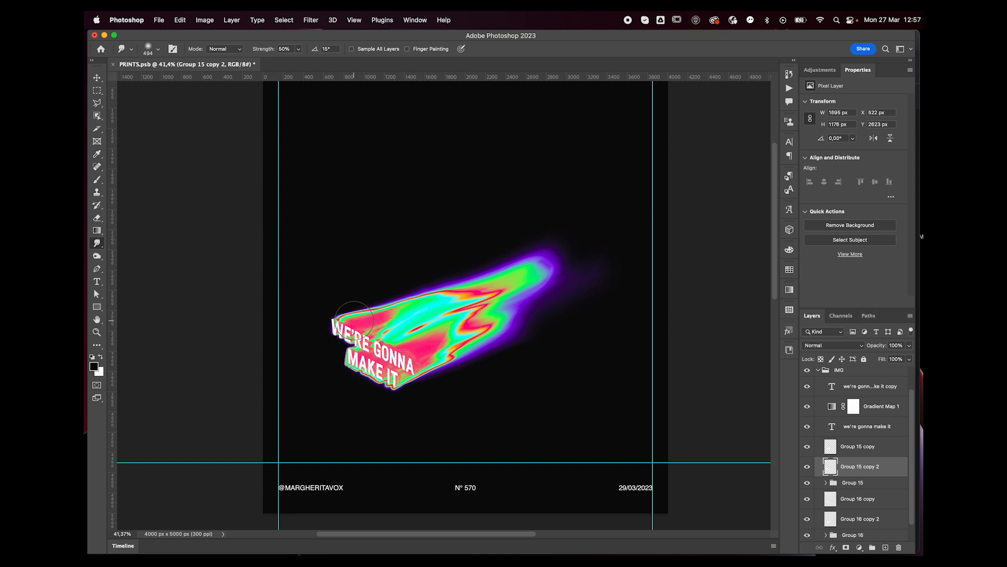
{"action": "key", "text": "super+z"}
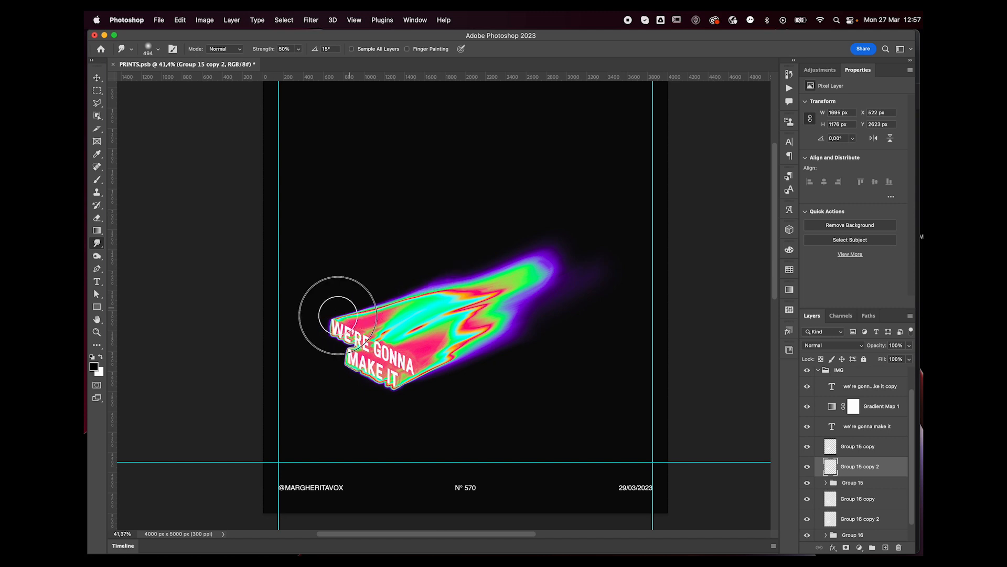
{"action": "left_click_drag", "start_coordinate": [338, 315], "coordinate": [498, 271]}
{"action": "left_click_drag", "start_coordinate": [320, 314], "coordinate": [352, 300]}
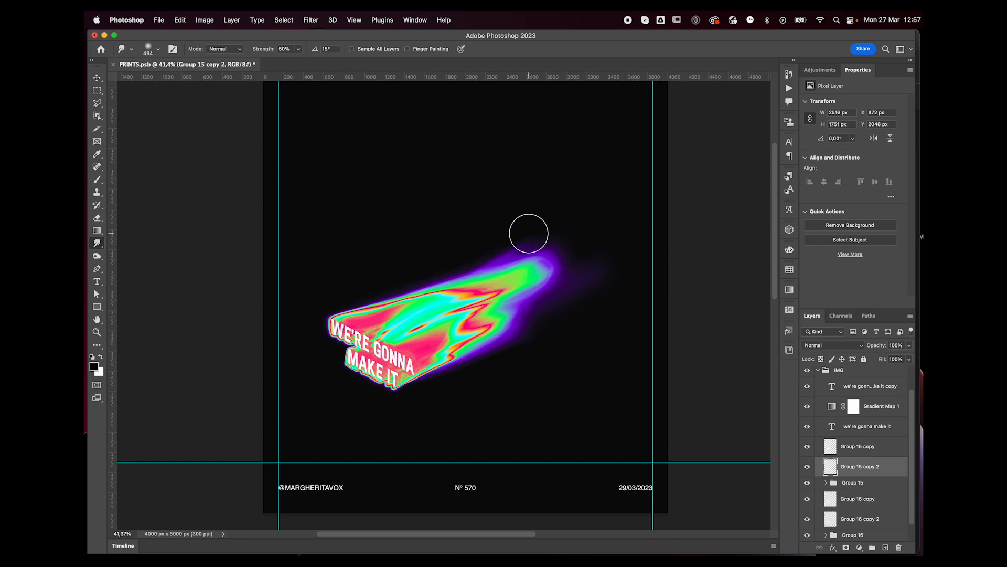
{"action": "left_click", "coordinate": [852, 521]}
{"action": "left_click_drag", "start_coordinate": [343, 380], "coordinate": [375, 384]}
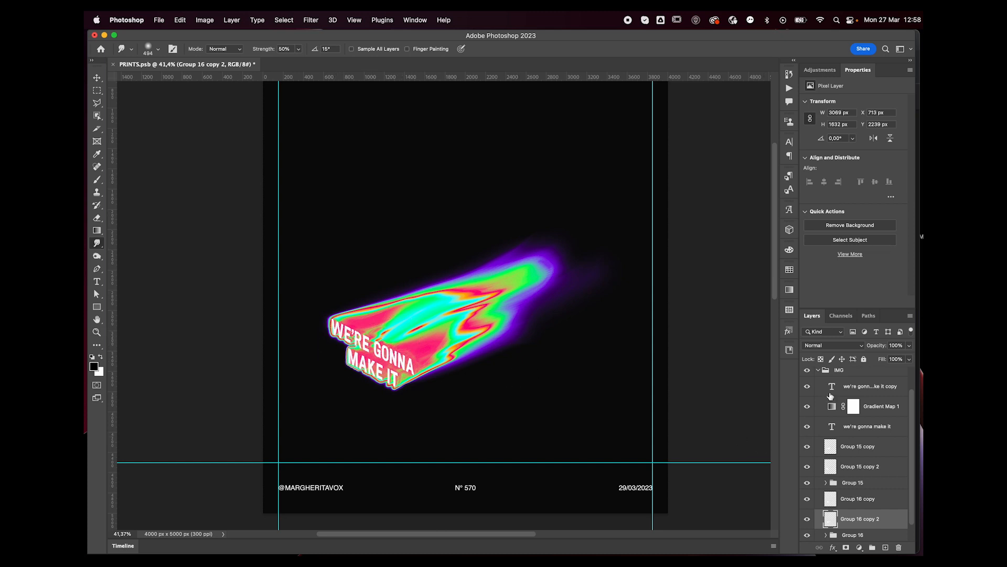
{"action": "left_click", "coordinate": [866, 387]}
{"action": "left_click", "coordinate": [833, 346]}
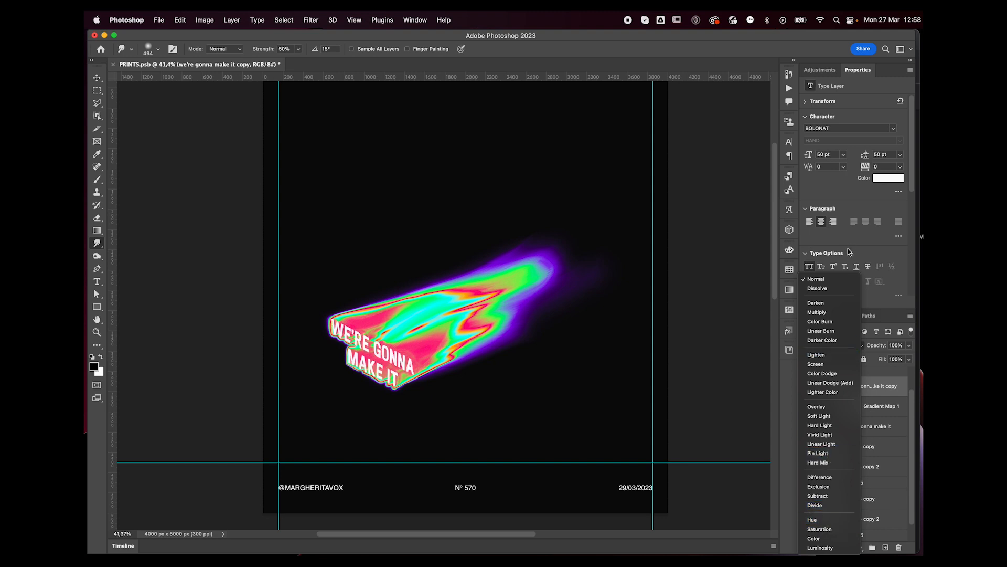
{"action": "left_click", "coordinate": [826, 279]}
{"action": "left_click", "coordinate": [842, 427]}
{"action": "left_click", "coordinate": [833, 345]}
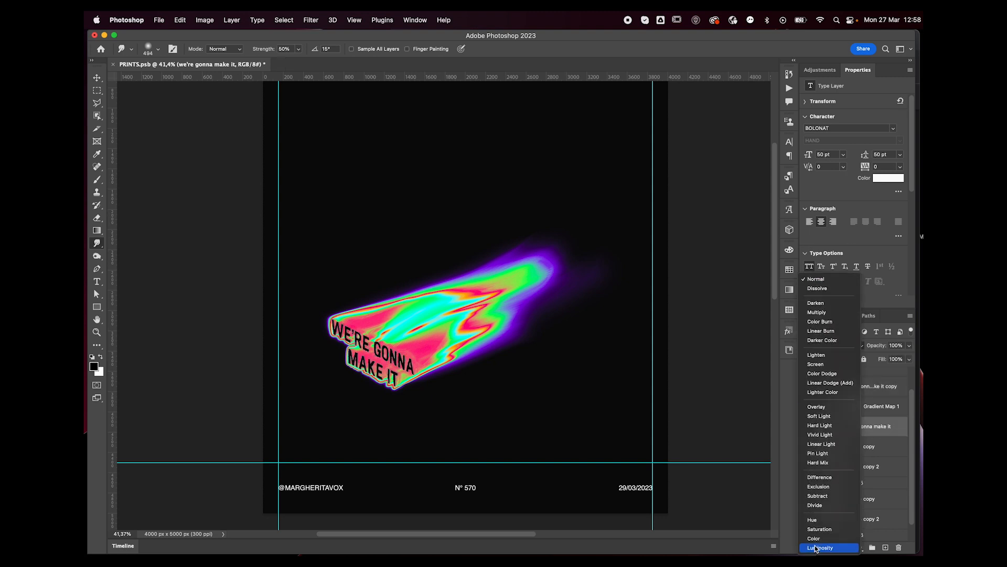
{"action": "key", "text": "Escape"}
{"action": "left_click", "coordinate": [807, 386]}
- Group the text and smudged layers beneath the gradient map, make a merged copy of the group, and hide the original
{"action": "key", "text": "super+minus"}
{"action": "key", "text": "super+minus"}
{"action": "scroll", "coordinate": [621, 383], "scroll_direction": "up", "scroll_amount": 1}
{"action": "key", "text": "v"}
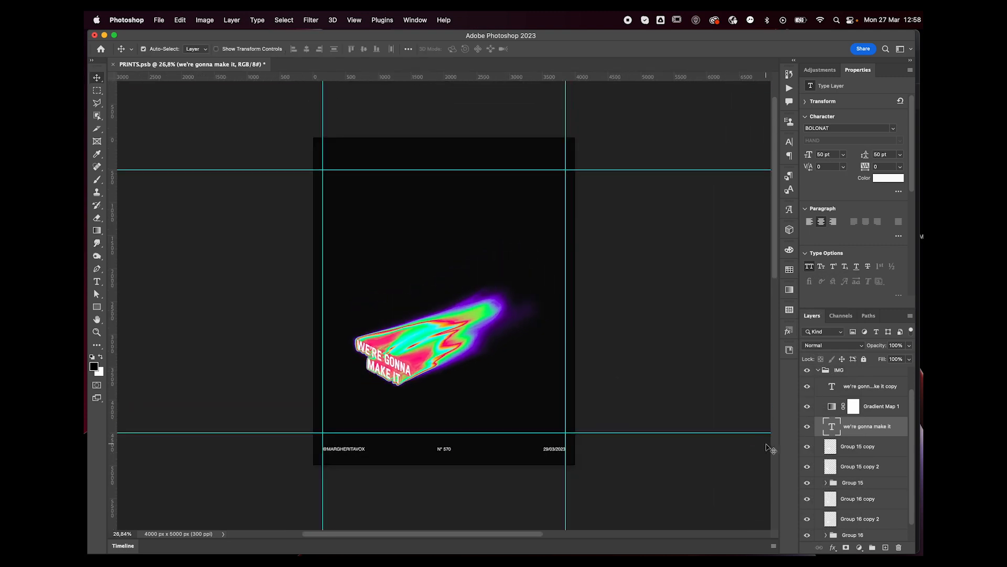
{"action": "left_click", "coordinate": [873, 497], "text": "shift"}
{"action": "key", "text": "Delete"}
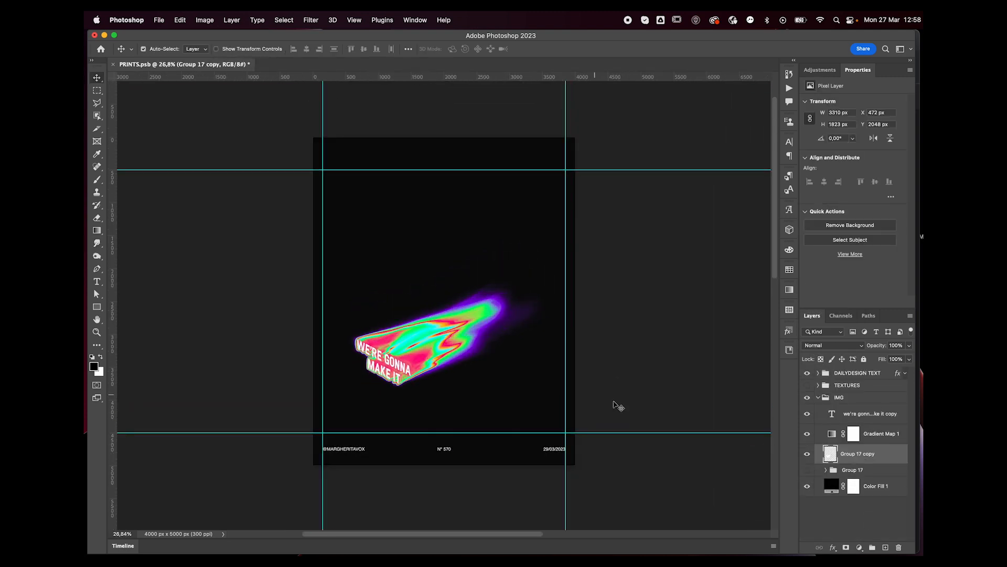
- Duplicate the merged Group 17 copy layer and apply a Motion Blur to the duplicate, adjusting the angle and setting the distance to 100
{"action": "key", "text": "super+j"}
{"action": "left_click", "coordinate": [311, 20]}
{"action": "mouse_move", "coordinate": [367, 150]}
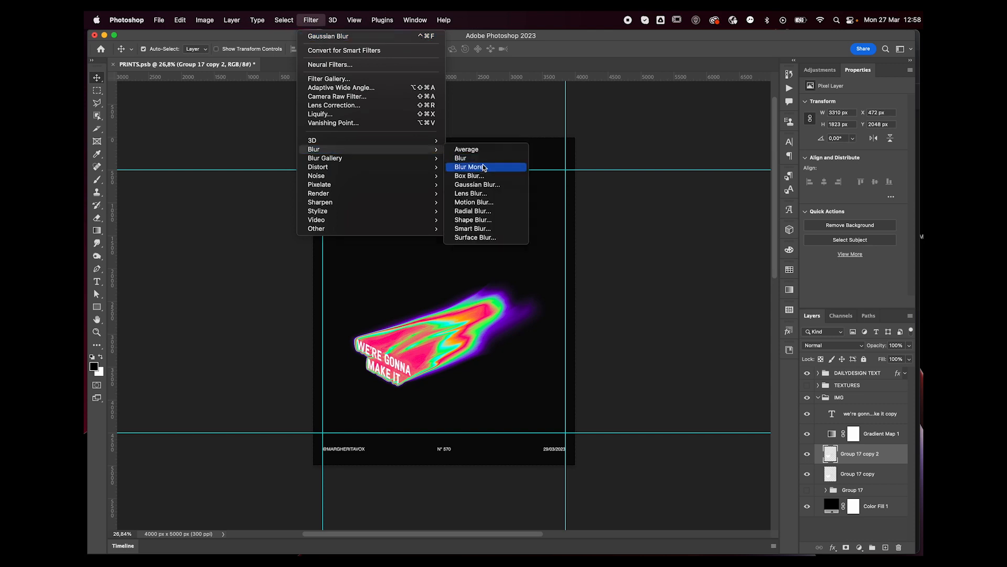
{"action": "left_click", "coordinate": [474, 202]}
{"action": "left_click_drag", "start_coordinate": [677, 360], "coordinate": [673, 360]}
{"action": "left_click", "coordinate": [689, 325]}
{"action": "left_click", "coordinate": [692, 324]}
{"action": "key", "text": "Down"}
{"action": "key", "text": "Down"}
{"action": "key", "text": "Down"}
{"action": "key", "text": "Down"}
{"action": "key", "text": "Down"}
{"action": "key", "text": "Down"}
{"action": "key", "text": "Down"}
{"action": "key", "text": "Down"}
{"action": "key", "text": "Down"}
{"action": "key", "text": "Down"}
{"action": "key", "text": "Down"}
{"action": "key", "text": "Down"}
{"action": "left_click", "coordinate": [687, 350]}
{"action": "type", "text": "100,0"}
{"action": "key", "text": "Return"}
- Shift the motion-blurred Group 17 copy 2 layer slightly toward the upper right with Free Transform
{"action": "key", "text": "super+t"}
{"action": "left_click_drag", "start_coordinate": [428, 354], "coordinate": [458, 343]}
{"action": "key", "text": "Return"}
- Warp the blurred trail on Group 17 copy 2, pulling its far upper end upward and to the right
{"action": "right_click", "coordinate": [489, 321]}
{"action": "left_click", "coordinate": [513, 389]}
{"action": "key", "text": "super+minus"}
{"action": "left_click_drag", "start_coordinate": [549, 274], "coordinate": [573, 153]}
{"action": "left_click", "coordinate": [440, 361]}
{"action": "key", "text": "super+minus"}
{"action": "scroll", "coordinate": [549, 449], "scroll_direction": "down", "scroll_amount": 3}
{"action": "left_click_drag", "start_coordinate": [495, 275], "coordinate": [725, 249]}
{"action": "left_click_drag", "start_coordinate": [465, 276], "coordinate": [643, 220]}
- Reshape the warp's outer corners and handles so the trail widens and curves up toward the poster's top and right edges
{"action": "left_click_drag", "start_coordinate": [495, 243], "coordinate": [582, 119]}
{"action": "left_click", "coordinate": [509, 113]}
{"action": "left_click_drag", "start_coordinate": [509, 112], "coordinate": [206, 90]}
{"action": "left_click_drag", "start_coordinate": [582, 119], "coordinate": [639, 197]}
{"action": "left_click_drag", "start_coordinate": [724, 447], "coordinate": [600, 503]}
{"action": "left_click_drag", "start_coordinate": [495, 459], "coordinate": [617, 374]}
- Adjust the warp handles nearest the lettering to smooth the trail's upper and lower curves, and apply the warp
{"action": "scroll", "coordinate": [473, 472], "scroll_direction": "up", "scroll_amount": 5}
{"action": "scroll", "coordinate": [474, 472], "scroll_direction": "up", "scroll_amount": 3}
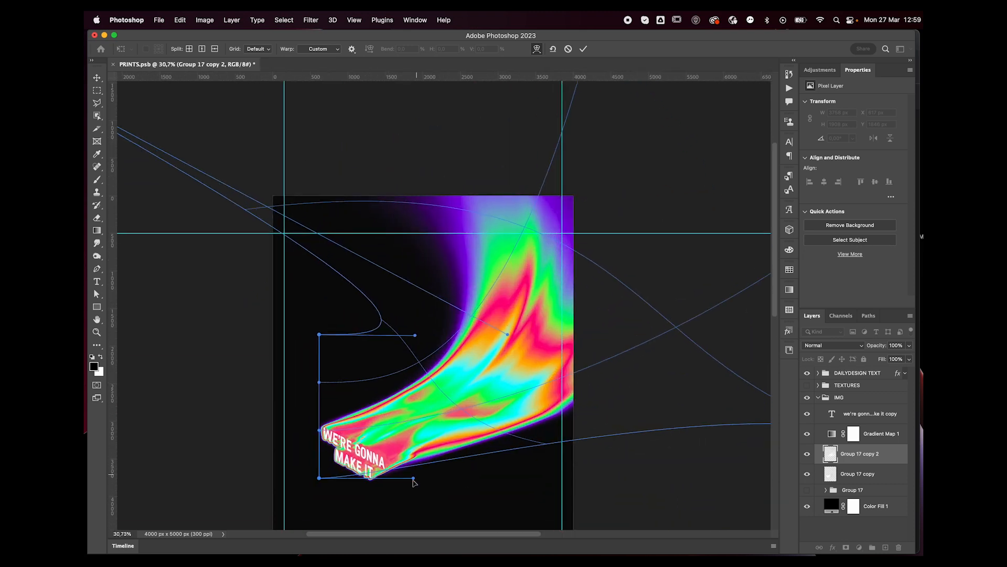
{"action": "left_click_drag", "start_coordinate": [413, 451], "coordinate": [297, 492]}
{"action": "left_click_drag", "start_coordinate": [415, 309], "coordinate": [665, 258]}
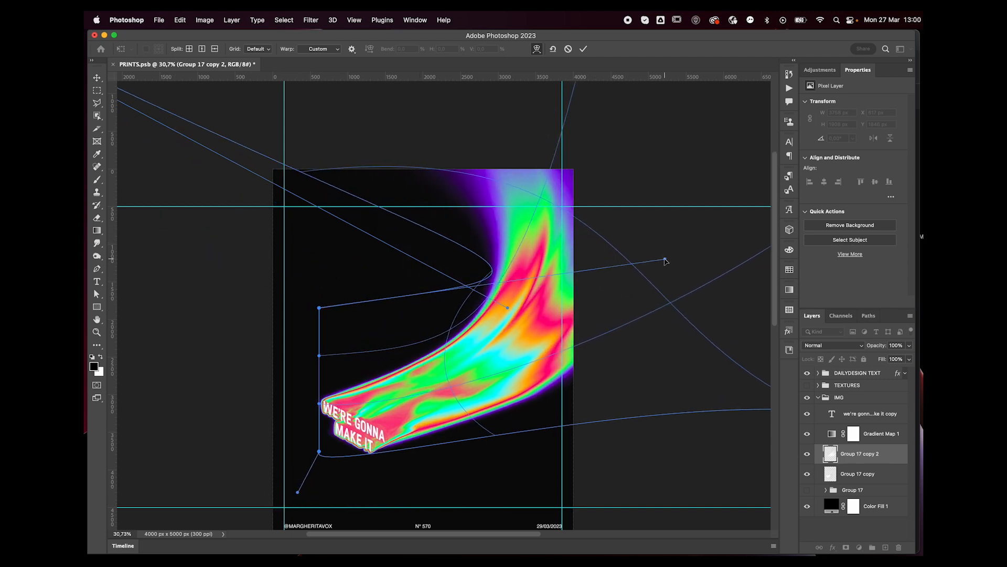
{"action": "key", "text": "Return"}
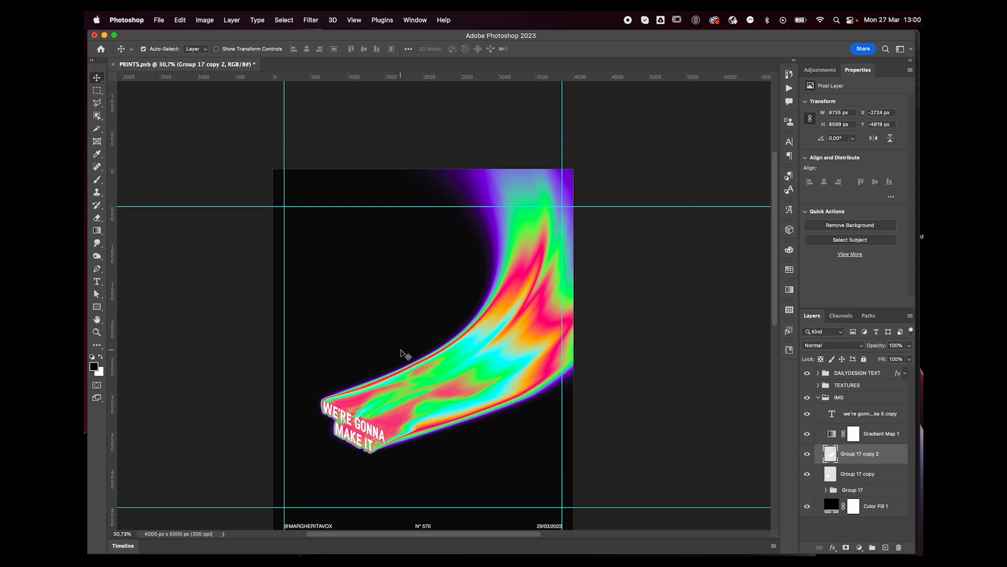
- Collapse the IMG group, duplicate it, and merge the duplicate into a single layer
{"action": "scroll", "coordinate": [404, 353], "scroll_direction": "down", "scroll_amount": 2}
{"action": "scroll", "coordinate": [401, 351], "scroll_direction": "up", "scroll_amount": 1}
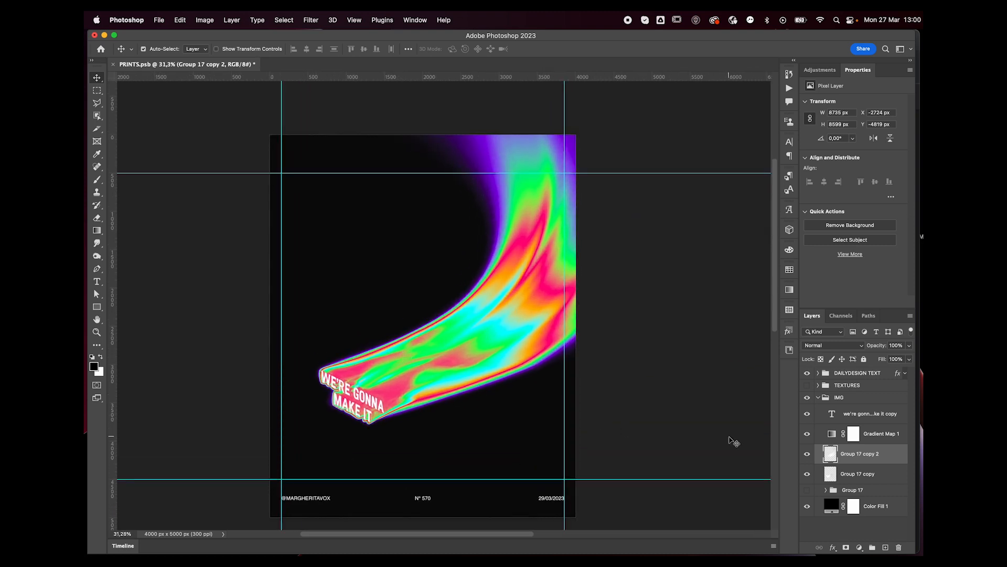
{"action": "left_click", "coordinate": [817, 398]}
{"action": "key", "text": "super+j"}
{"action": "key", "text": "super+e"}
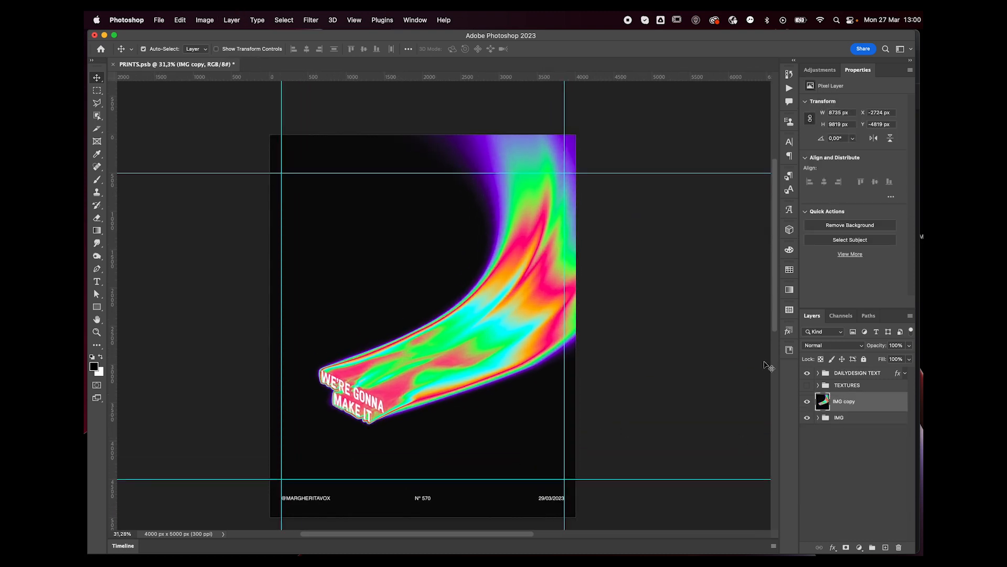
- Apply the Add Noise filter to the merged IMG copy layer
{"action": "left_click", "coordinate": [316, 20]}
{"action": "mouse_move", "coordinate": [336, 175]}
{"action": "left_click", "coordinate": [472, 175]}
{"action": "key", "text": "Return"}
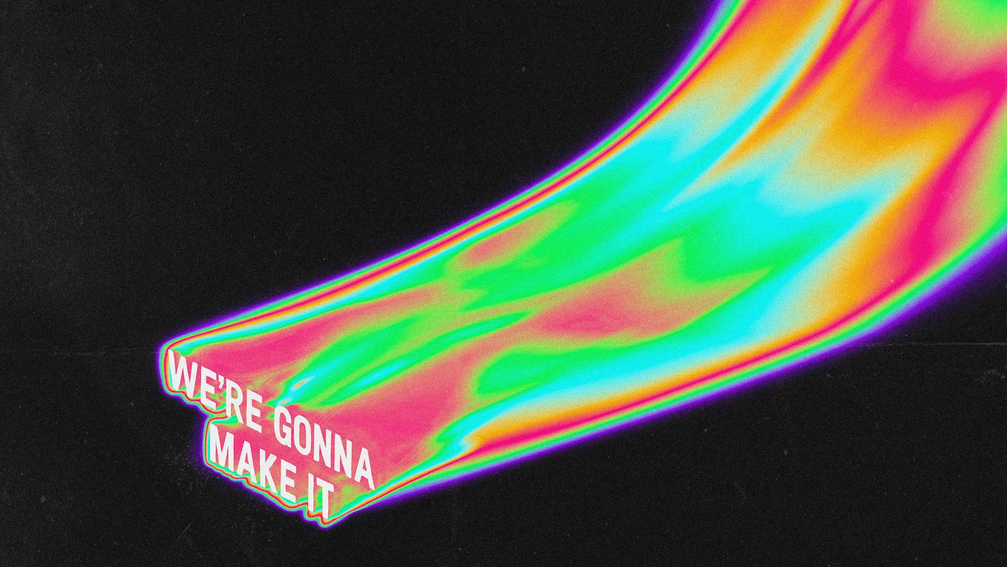